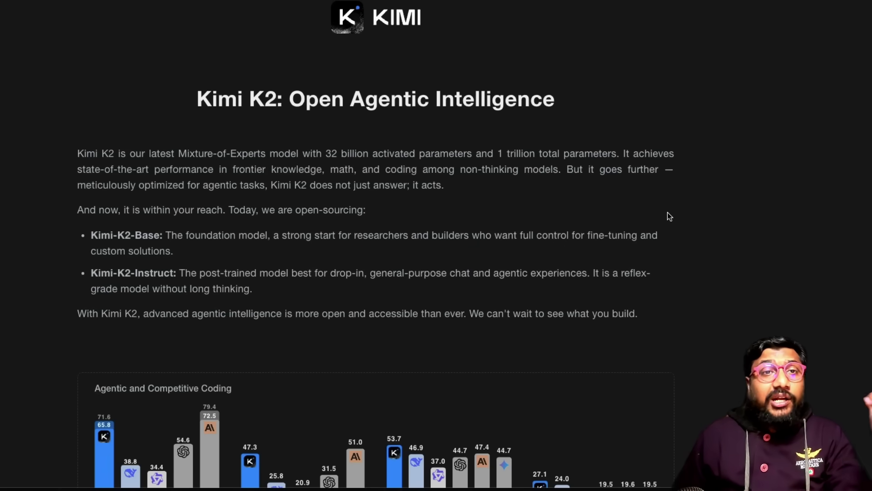
# Scroll the Kimi K2 blog post down to the Agentic and Competitive Coding benchmark charts
pyautogui.scroll(-3, 663, 216)
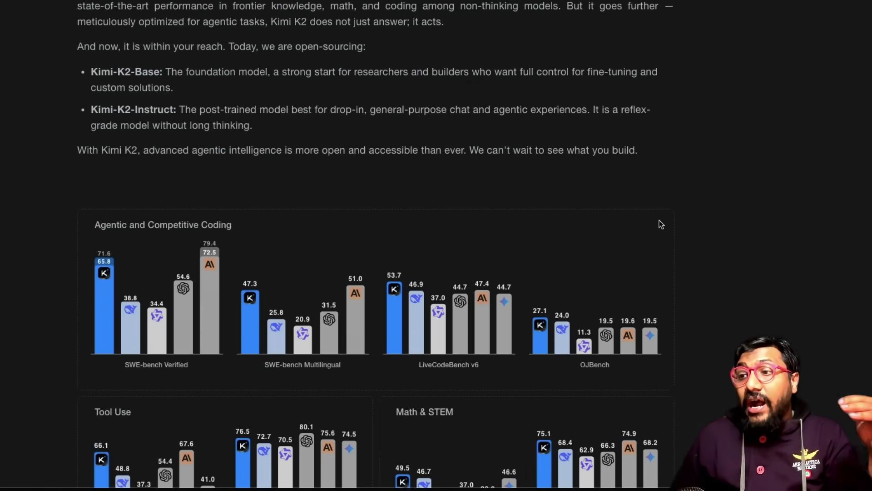
pyautogui.scroll(-1, 659, 220)
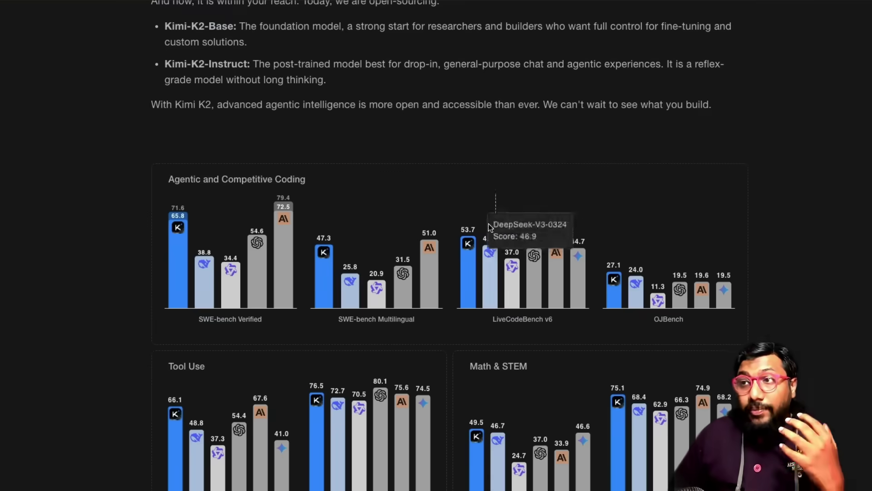
pyautogui.scroll(-10, 773, 258)
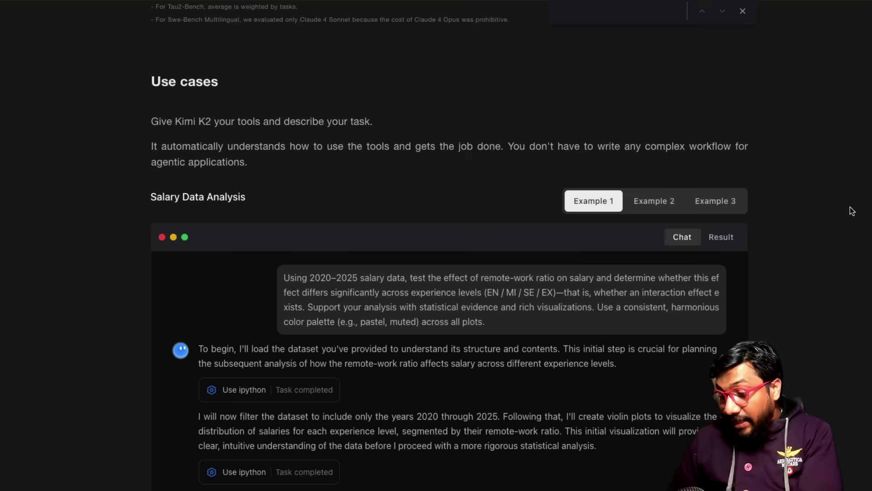
pyautogui.write('muon')
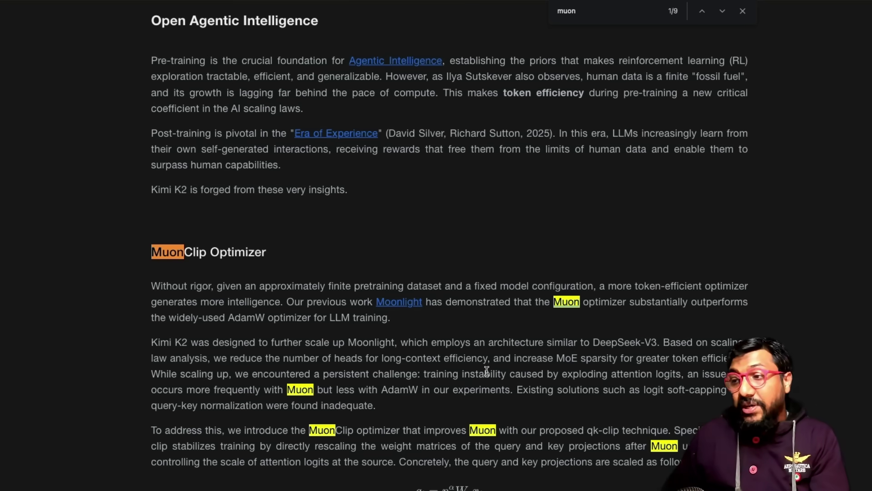
# Scroll to the MuonClip Optimizer section and select the word AdamW
pyautogui.scroll(-1, 407, 367)
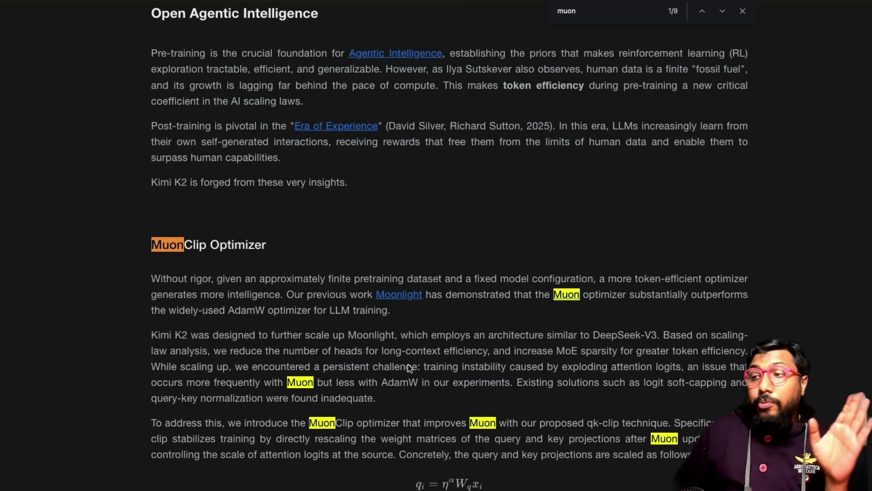
pyautogui.scroll(-1, 408, 367)
pyautogui.doubleClick(404, 375)
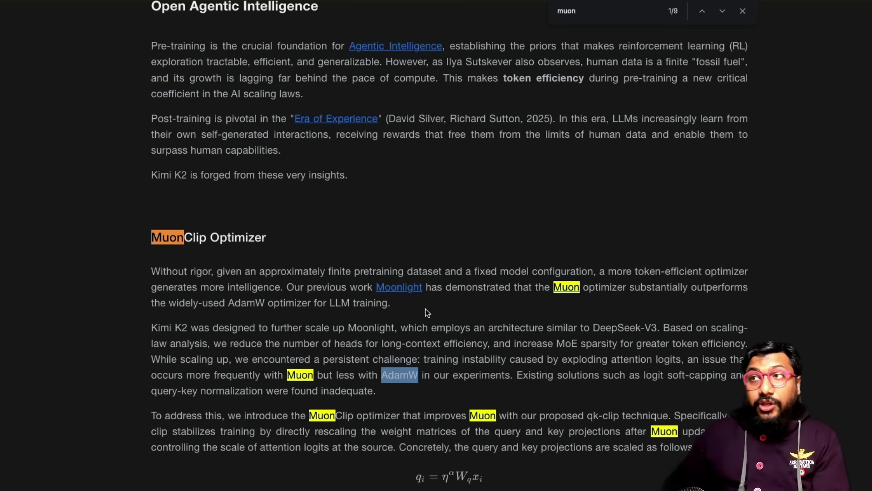
# Scroll back up to the JavaScript Minecraft terminal demo
pyautogui.scroll(20, 413, 289)
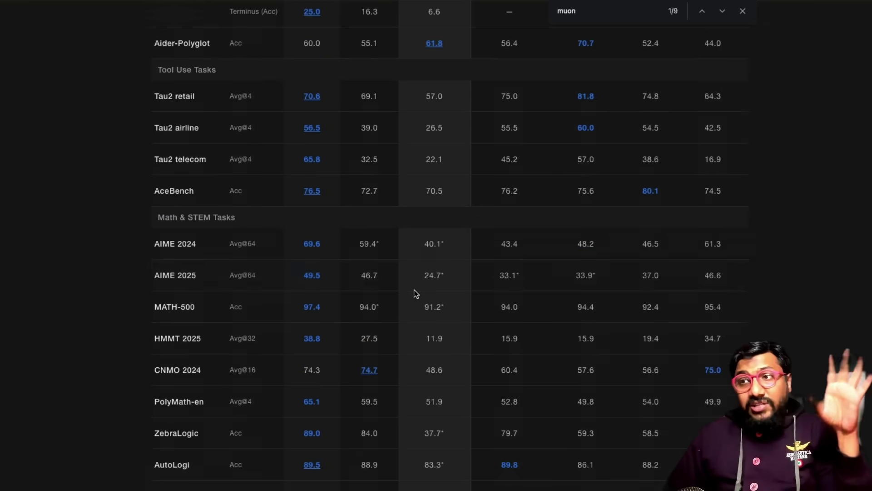
pyautogui.scroll(15, 414, 292)
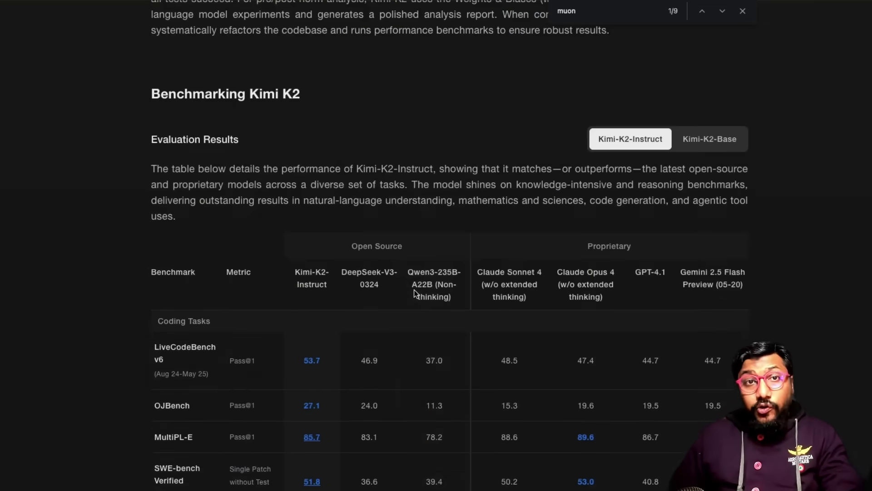
pyautogui.scroll(8, 414, 292)
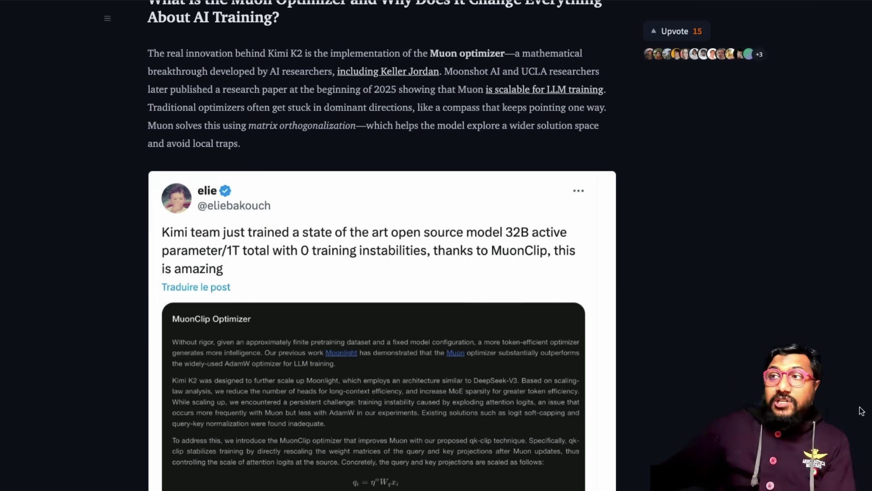
# Scroll the Hugging Face Muon optimizer article back up to its title
pyautogui.scroll(15, 861, 410)
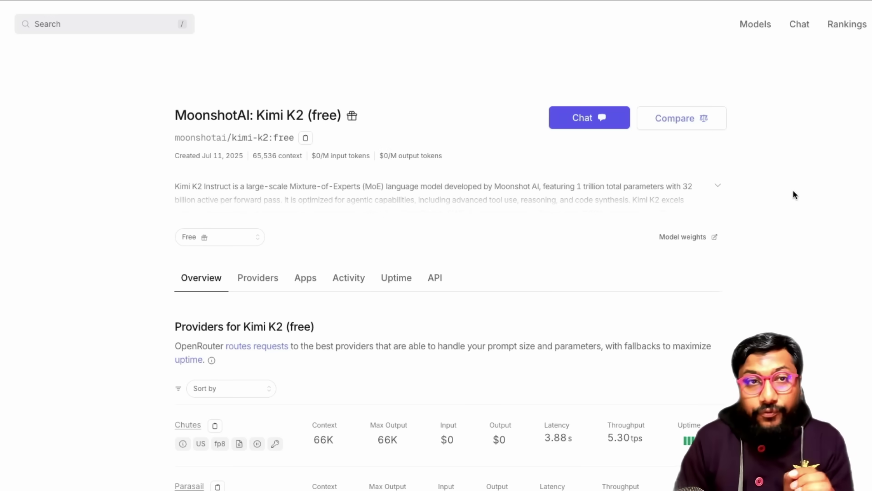
# Highlight the MoonshotAI: Kimi K2 (free) model name and start a chat with it
pyautogui.scroll(-10, 792, 190)
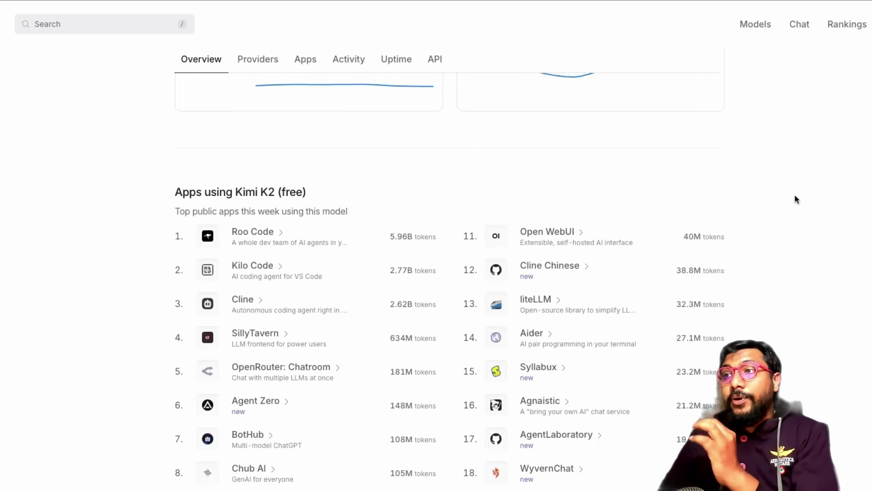
pyautogui.scroll(12, 794, 194)
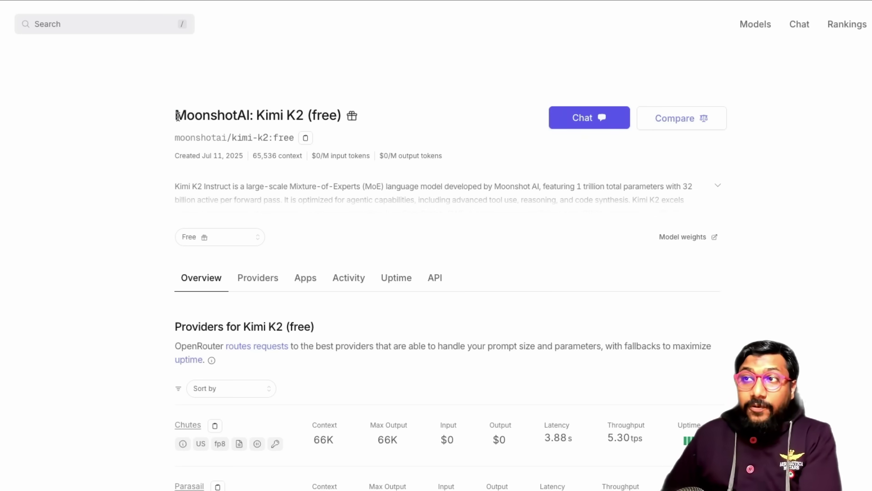
pyautogui.moveTo(179, 116); pyautogui.dragTo(338, 117)
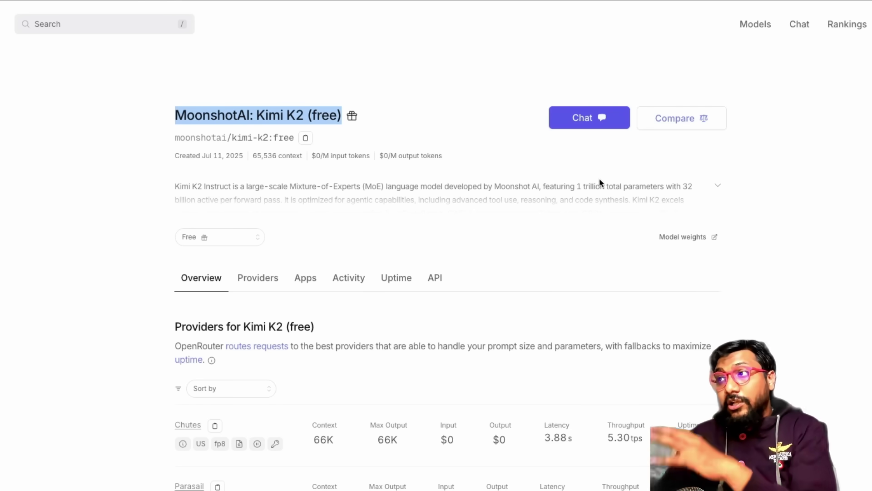
pyautogui.click(578, 129)
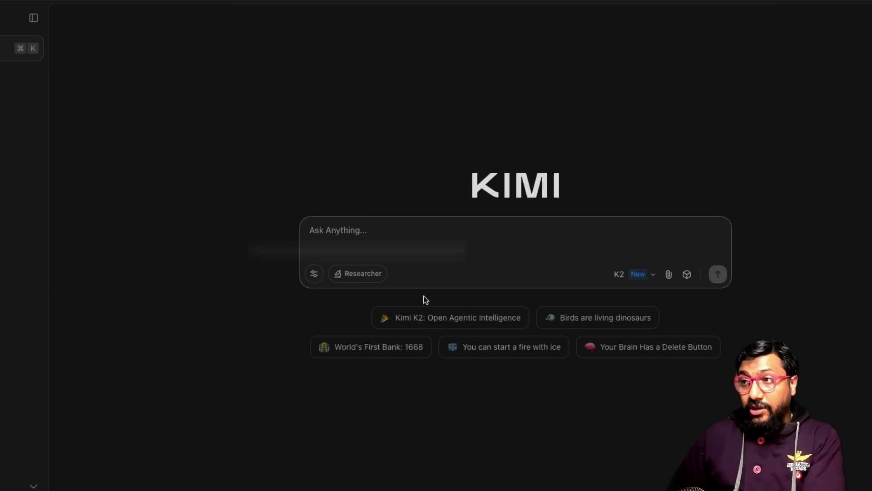
# Paste the 10-item remote engineer onboarding checklist prompt into Kimi and send it
pyautogui.write('Create a 10-item onboarding checklist for a remote software engineer starting next Monday')
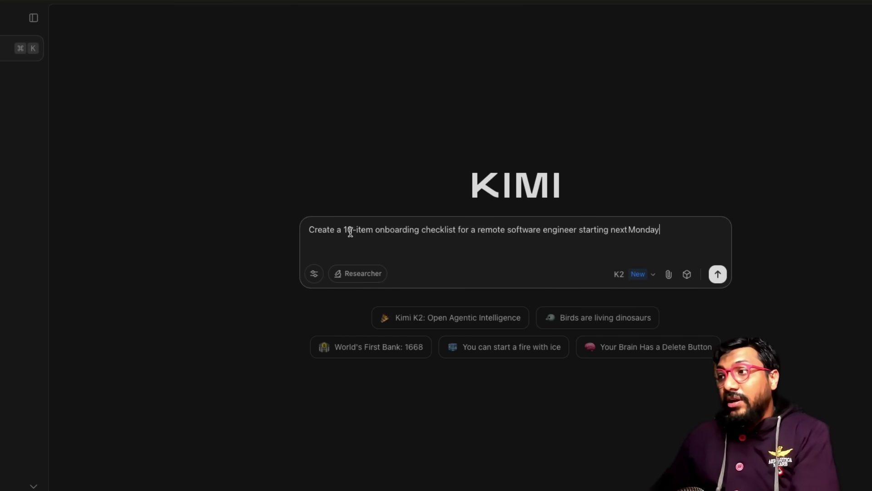
pyautogui.click(718, 274)
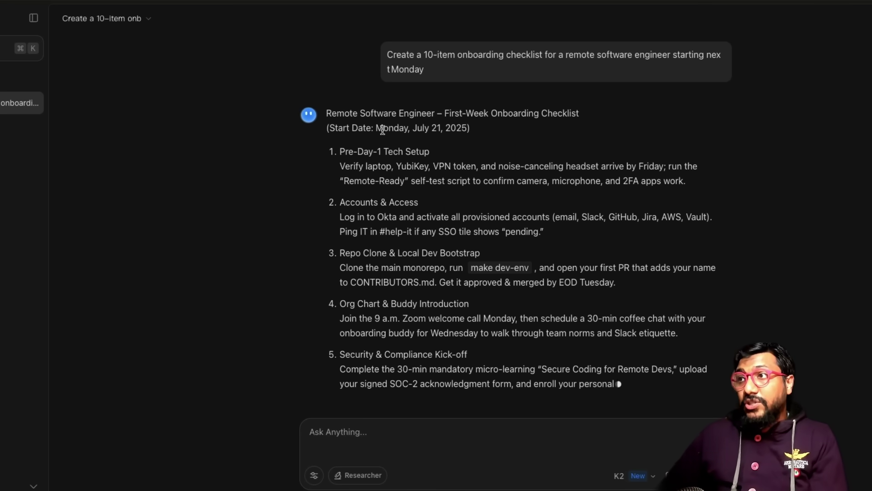
# Highlight phrases in the early items, including 'Log in to Okta' and the Repo Clone heading
pyautogui.moveTo(380, 132); pyautogui.dragTo(487, 135)
pyautogui.click(487, 136)
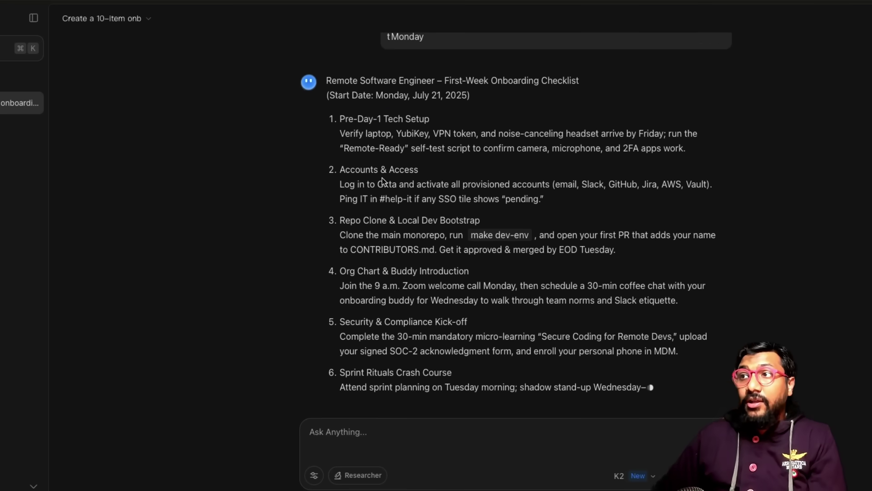
pyautogui.scroll(3, 386, 177)
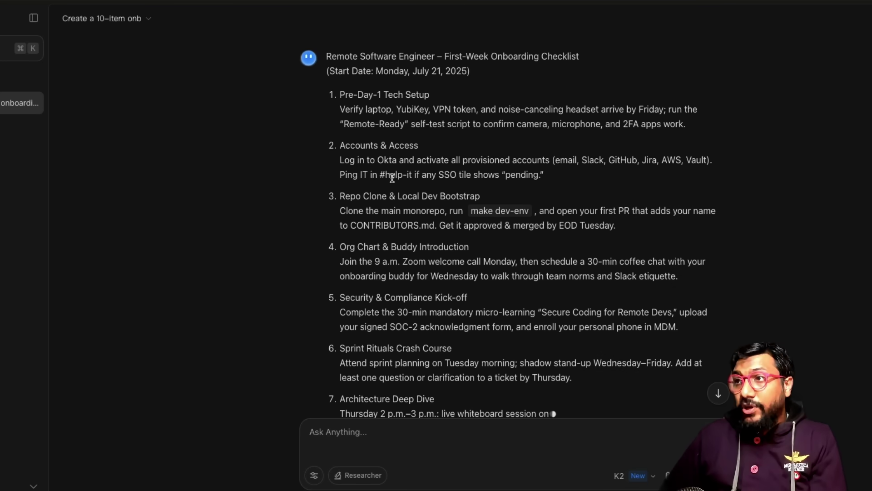
pyautogui.moveTo(341, 163); pyautogui.dragTo(397, 163)
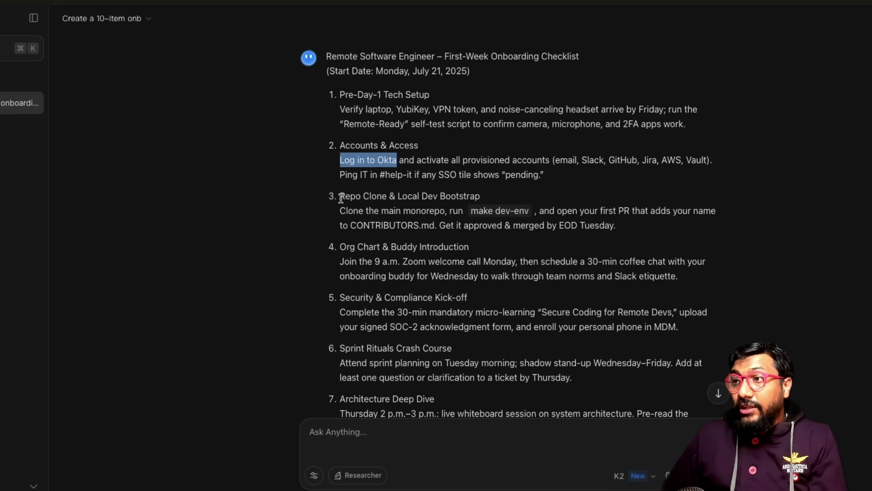
pyautogui.moveTo(341, 197); pyautogui.dragTo(483, 200)
pyautogui.click(483, 204)
# Scroll through the remaining checklist items down to item 10
pyautogui.scroll(-3, 484, 217)
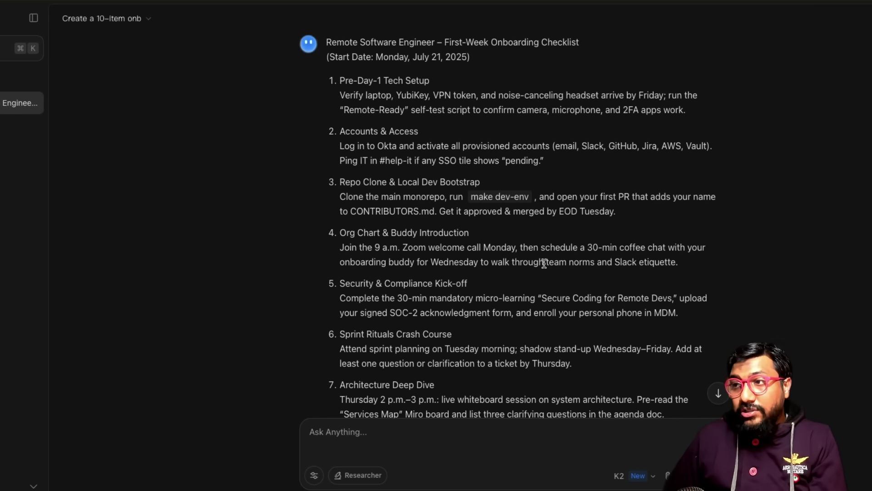
pyautogui.scroll(-3, 476, 259)
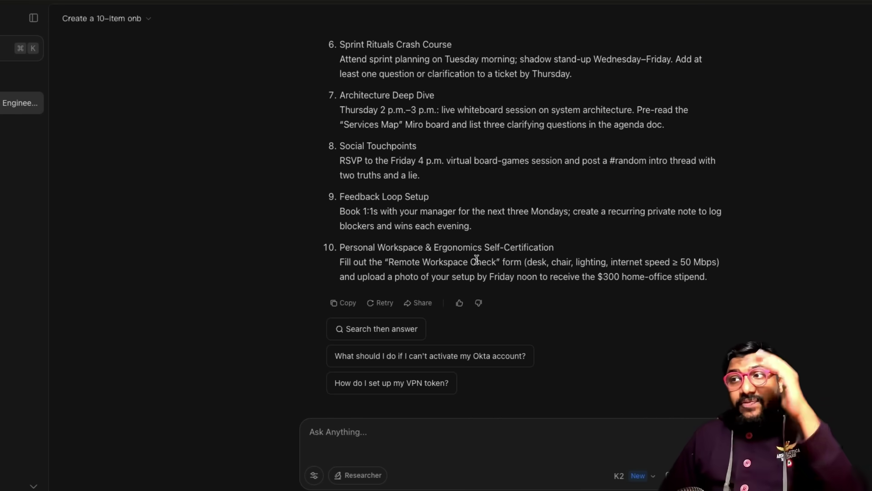
pyautogui.scroll(8, 476, 259)
pyautogui.scroll(-9, 476, 257)
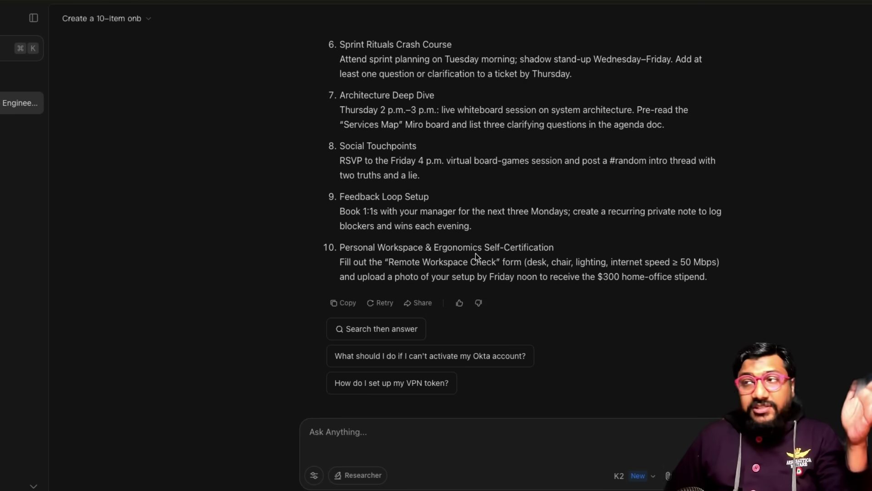
pyautogui.scroll(8, 476, 257)
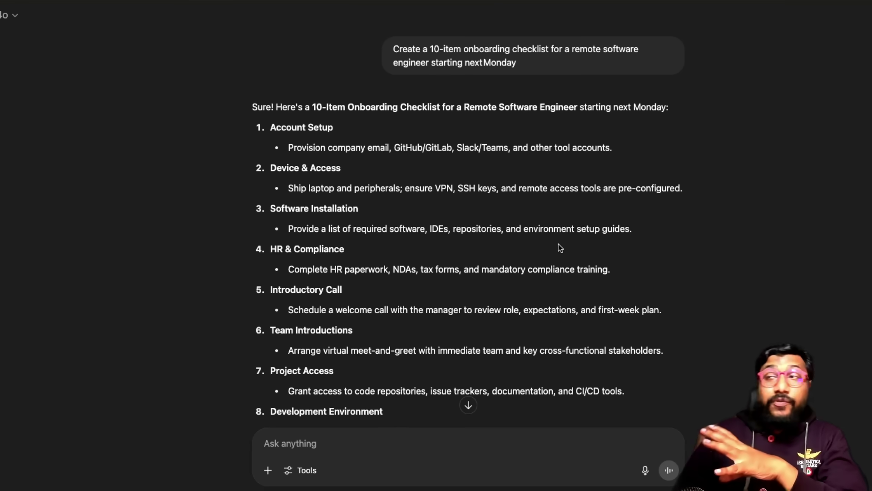
# Select 'Setup' and 'Access' in ChatGPT's items 1–2, then scroll through its checklist
pyautogui.doubleClick(315, 127)
pyautogui.doubleClick(313, 169)
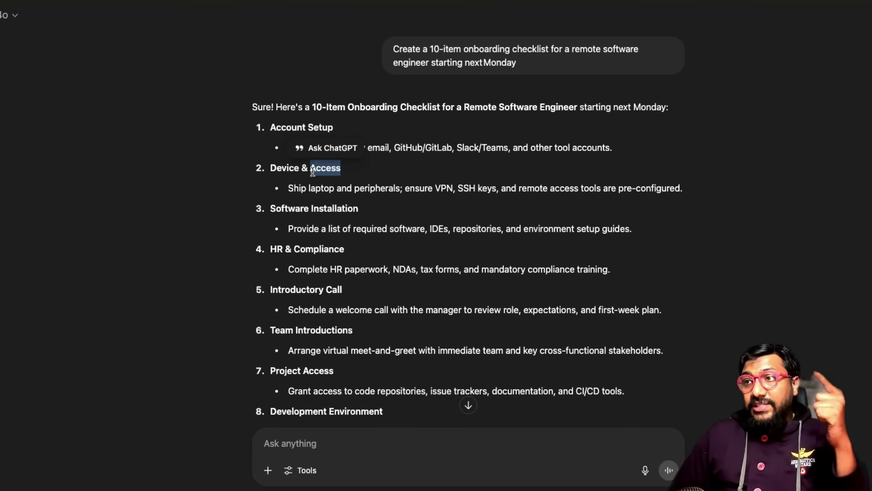
pyautogui.click(322, 214)
pyautogui.scroll(-5, 332, 230)
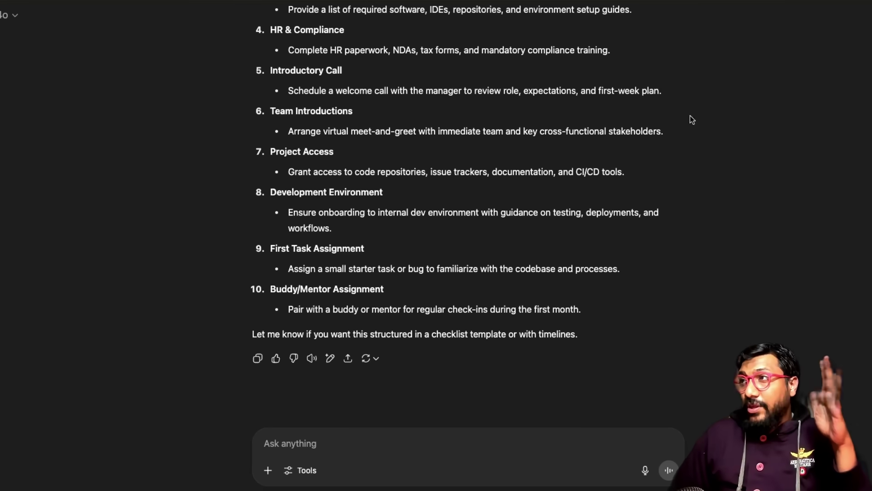
pyautogui.scroll(5, 546, 225)
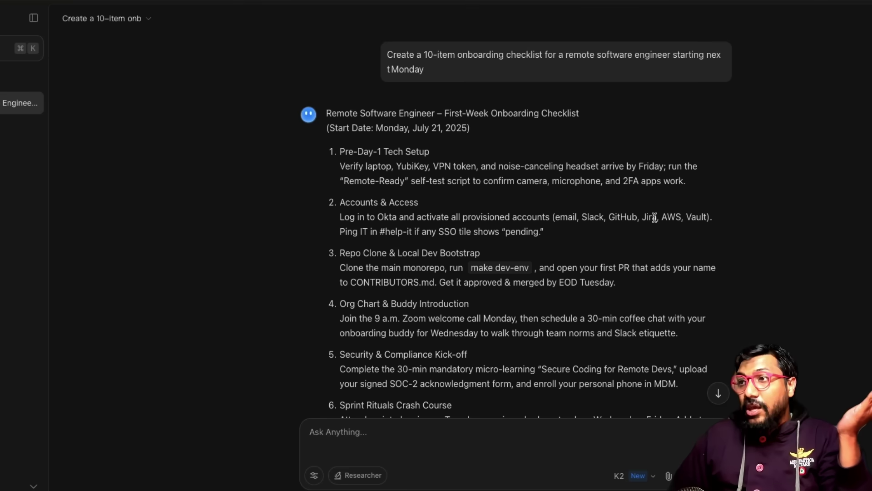
pyautogui.scroll(-6, 656, 220)
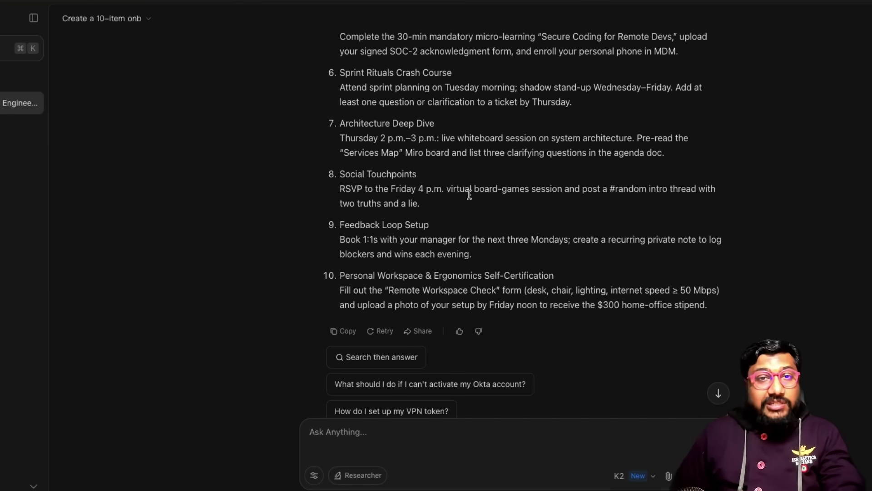
pyautogui.scroll(7, 475, 194)
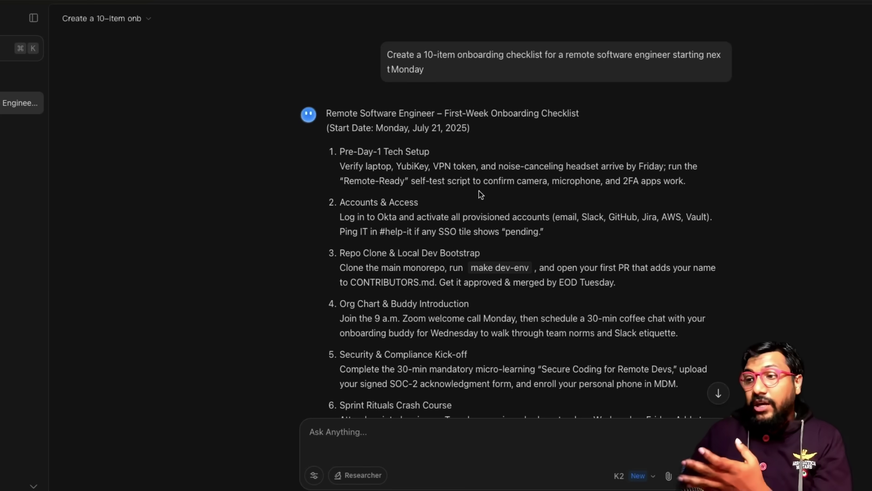
pyautogui.scroll(-5, 481, 200)
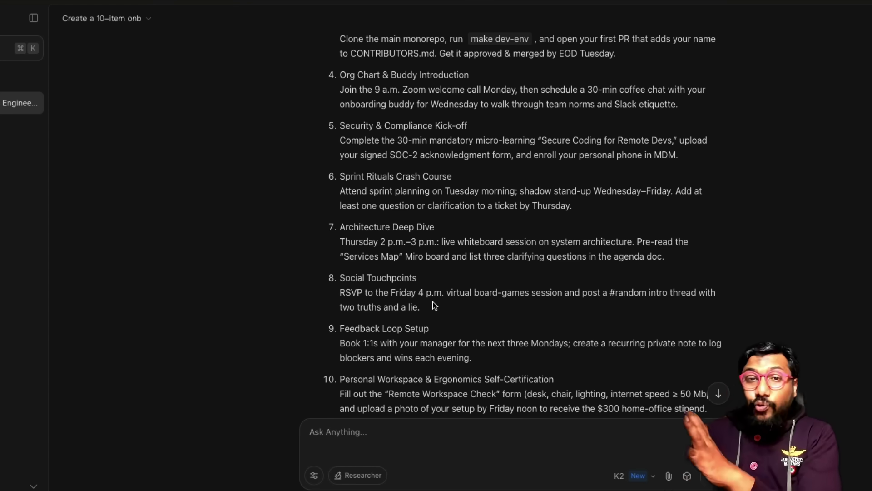
pyautogui.scroll(5, 432, 301)
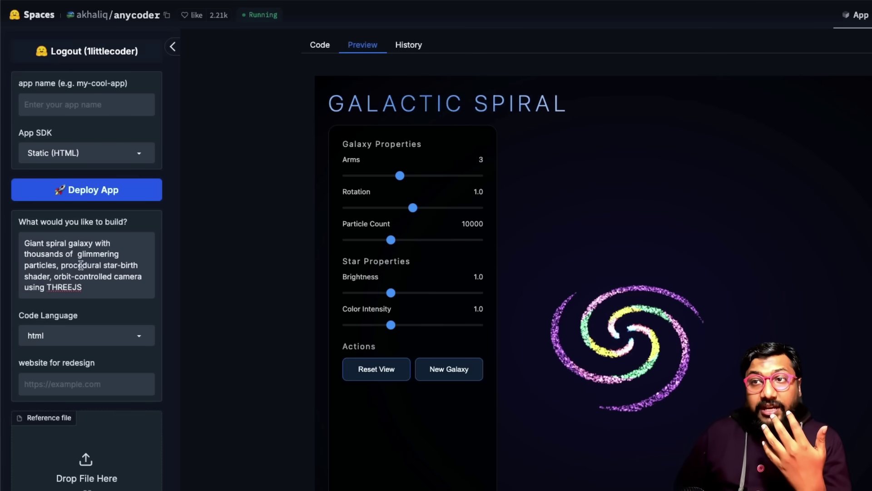
# Select the galaxy prompt, then tilt the galaxy edge-on and orbit it back face-on
pyautogui.moveTo(94, 285); pyautogui.dragTo(24, 239)
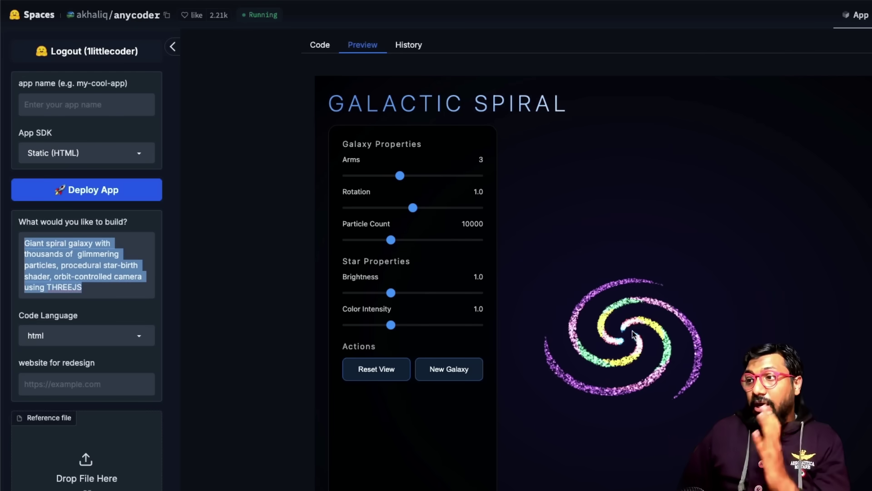
pyautogui.scroll(5, 618, 330)
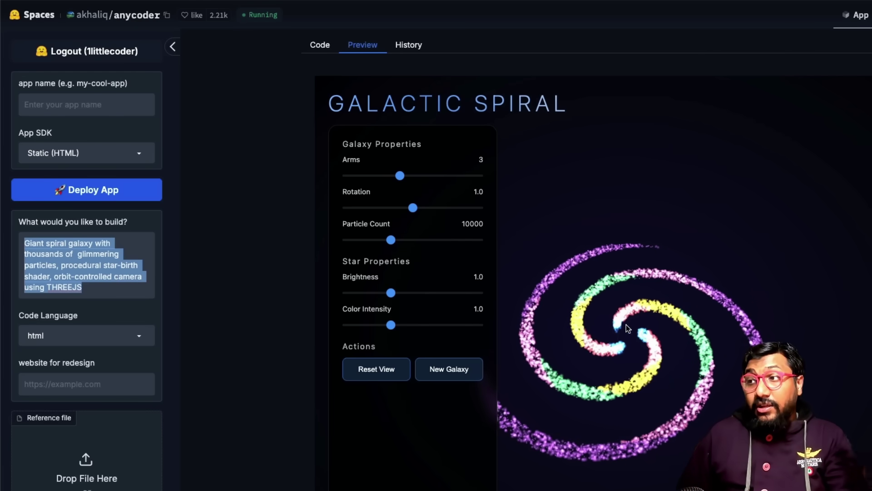
pyautogui.moveTo(626, 324); pyautogui.dragTo(697, 410)
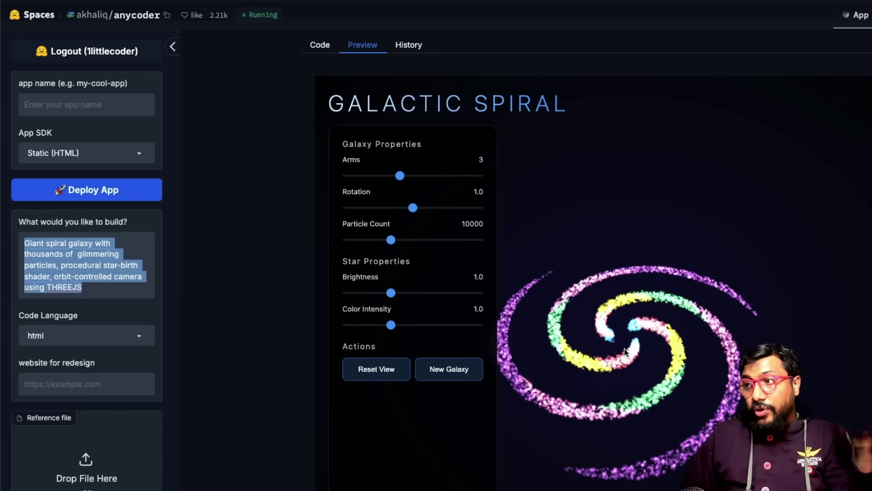
pyautogui.scroll(4, 625, 351)
pyautogui.scroll(-5, 625, 348)
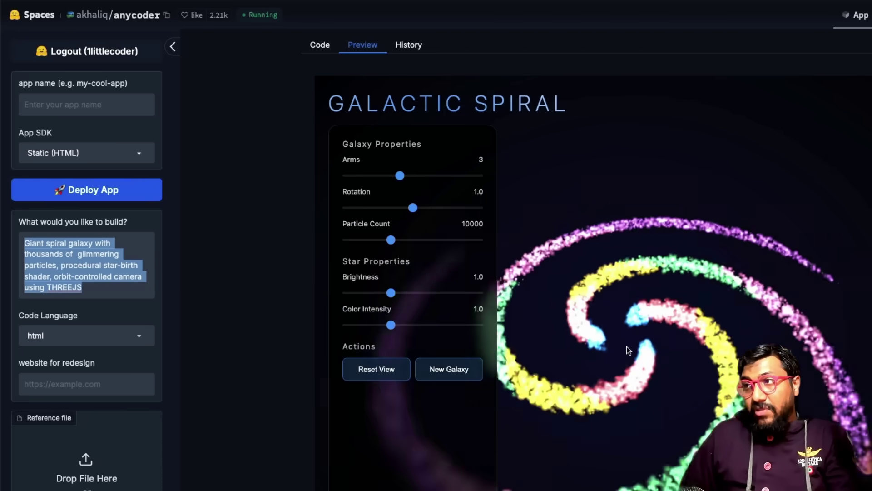
pyautogui.moveTo(601, 347); pyautogui.dragTo(663, 408)
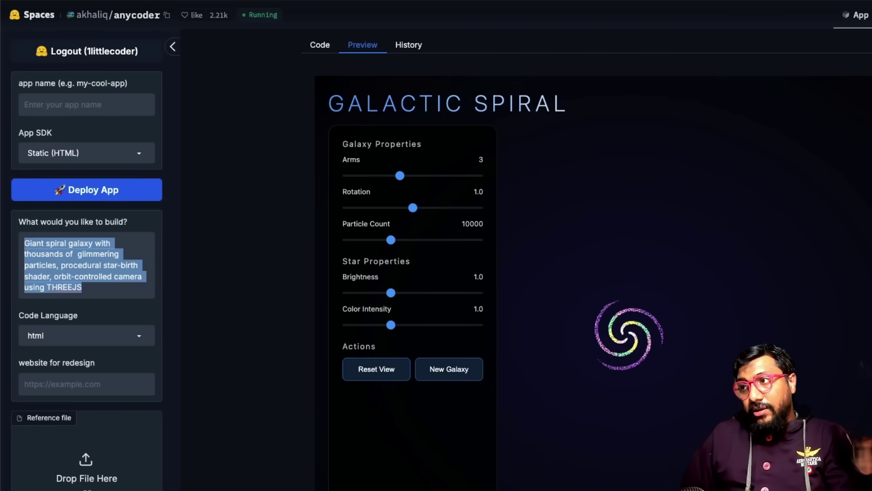
pyautogui.scroll(4, 644, 354)
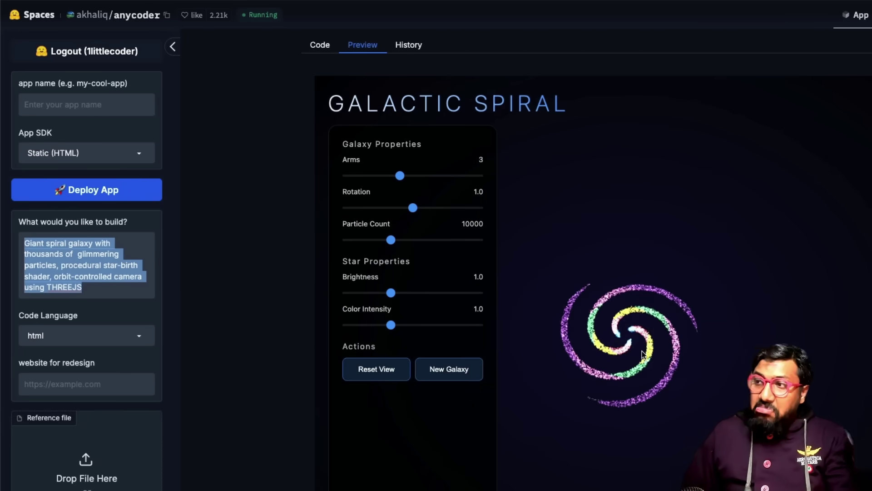
# Set 4 arms, rotation 1, 5000 particles, brightness 0.9 and colour intensity 1.5
pyautogui.moveTo(400, 175); pyautogui.dragTo(423, 180)
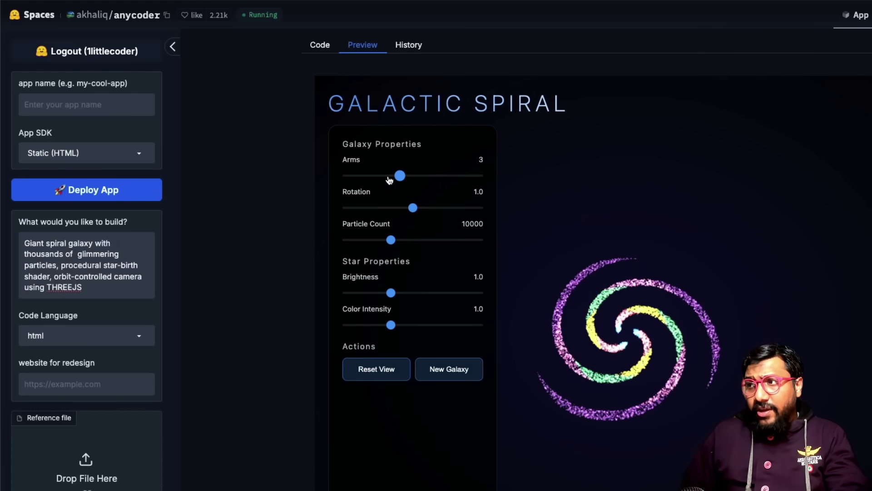
pyautogui.moveTo(389, 179); pyautogui.dragTo(425, 177)
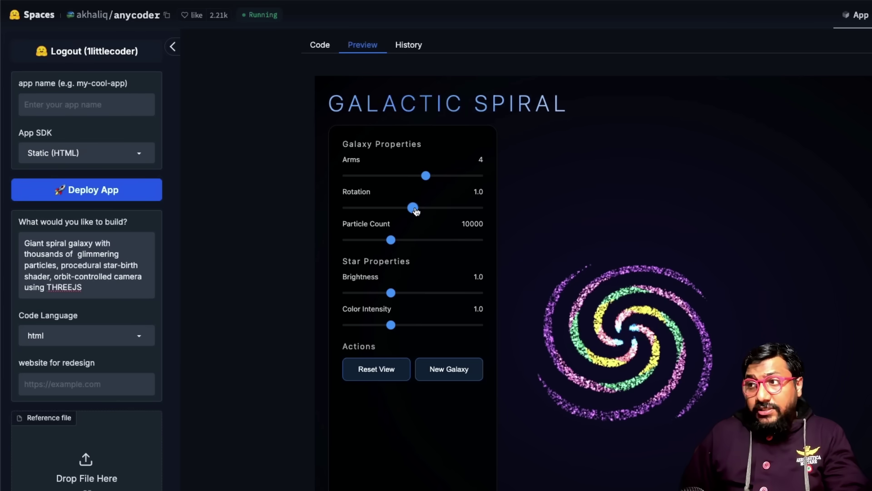
pyautogui.moveTo(413, 207)
pyautogui.mouseDown()
pyautogui.moveTo(474, 212)
pyautogui.moveTo(338, 209)
pyautogui.moveTo(413, 209)
pyautogui.mouseUp()
pyautogui.moveTo(391, 239); pyautogui.dragTo(347, 241)
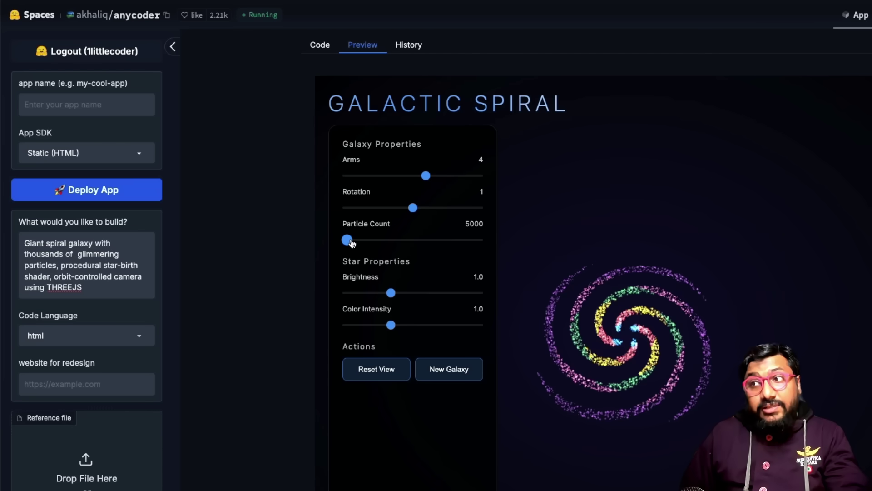
pyautogui.moveTo(390, 292)
pyautogui.mouseDown()
pyautogui.moveTo(434, 293)
pyautogui.moveTo(382, 293)
pyautogui.mouseUp()
pyautogui.moveTo(391, 324); pyautogui.dragTo(434, 325)
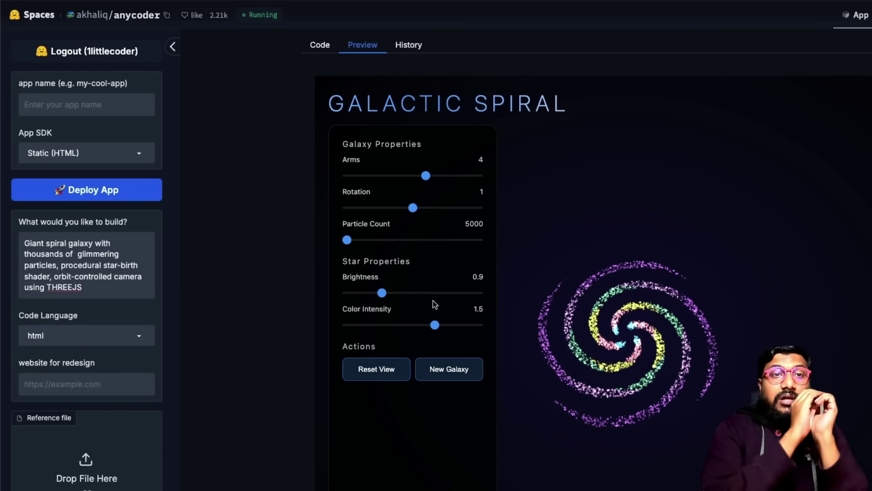
# View the generated HTML source in the Code tab and scroll through it
pyautogui.click(320, 44)
pyautogui.scroll(-20, 833, 236)
pyautogui.scroll(-5, 835, 236)
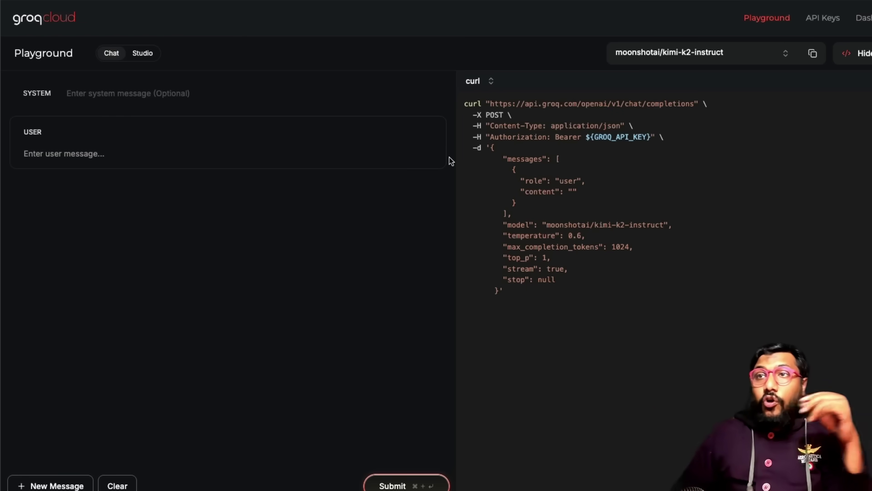
# Reload the GroqCloud Playground and select moonshotai/kimi-k2-instruct as the model
pyautogui.click(759, 21)
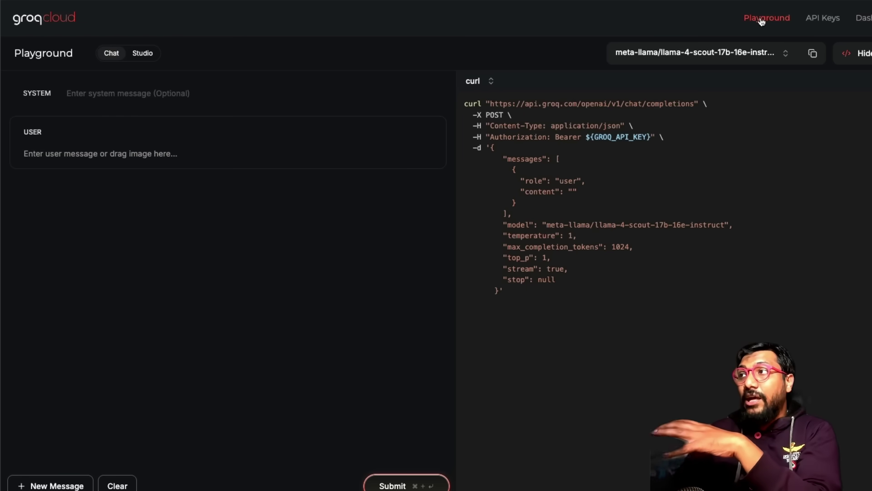
pyautogui.click(676, 47)
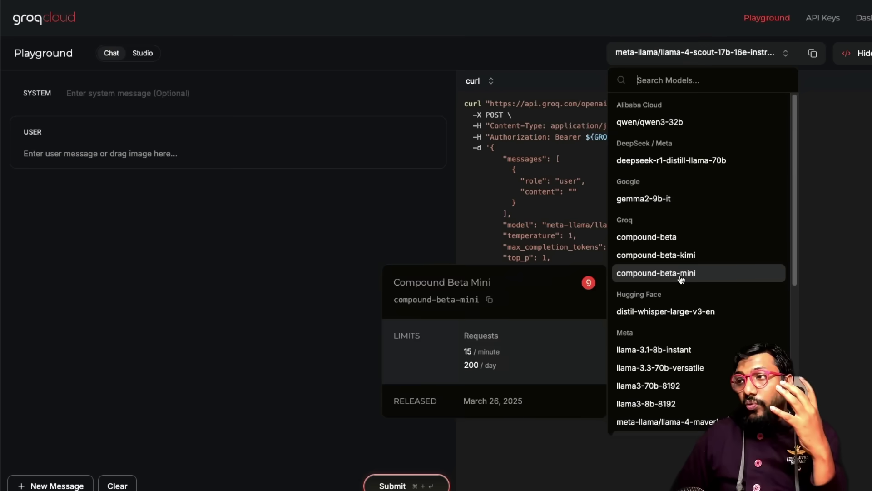
pyautogui.scroll(-6, 680, 275)
pyautogui.click(681, 314)
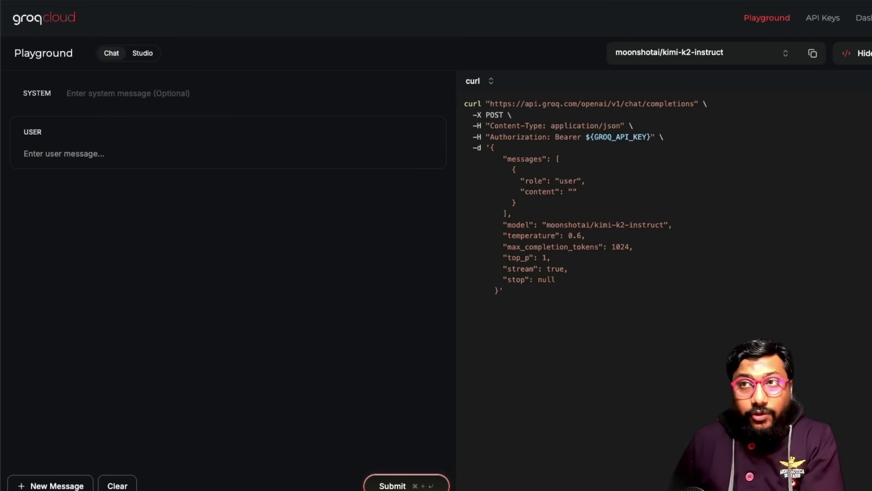
# Ask Kimi K2 about the Node 20 Actions failure, then show JavaScript, Python and curl snippets
pyautogui.write('Our GitHub Actions YAML fails on Node 20. Propose the minimal change to fix it')
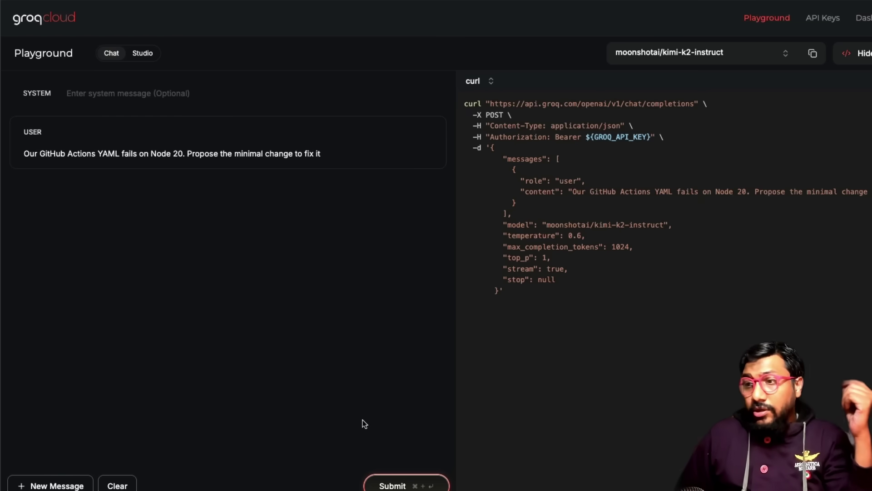
pyautogui.click(410, 486)
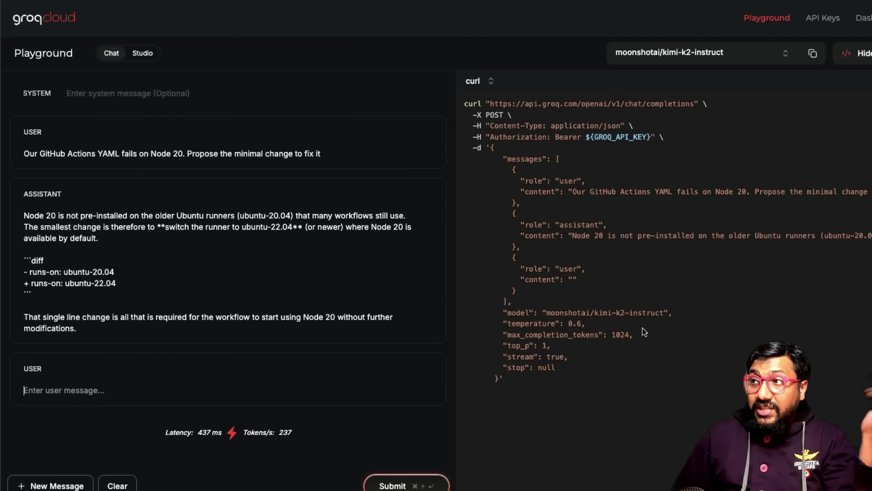
pyautogui.click(481, 81)
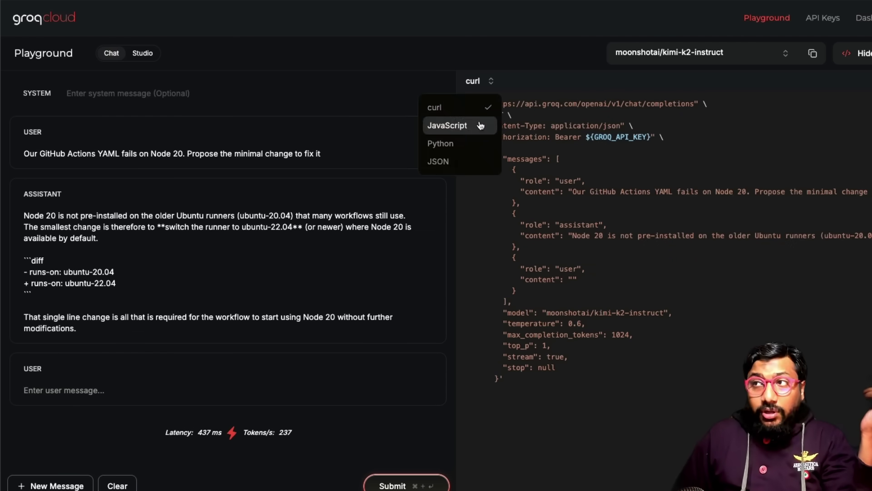
pyautogui.click(449, 125)
pyautogui.click(468, 140)
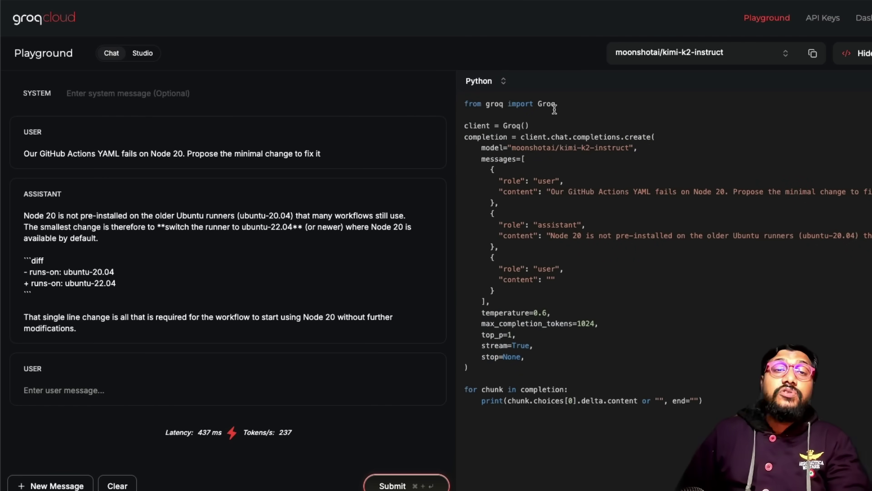
pyautogui.hotkey('ctrl', 'a')
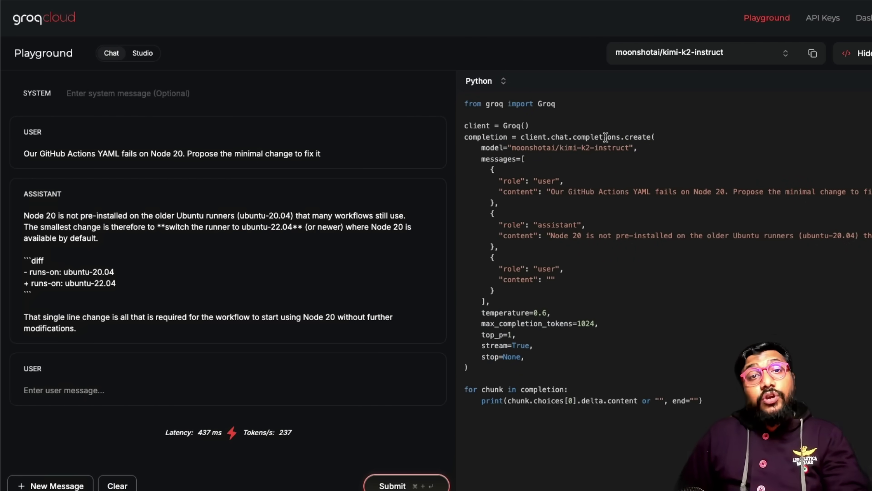
pyautogui.click(605, 137)
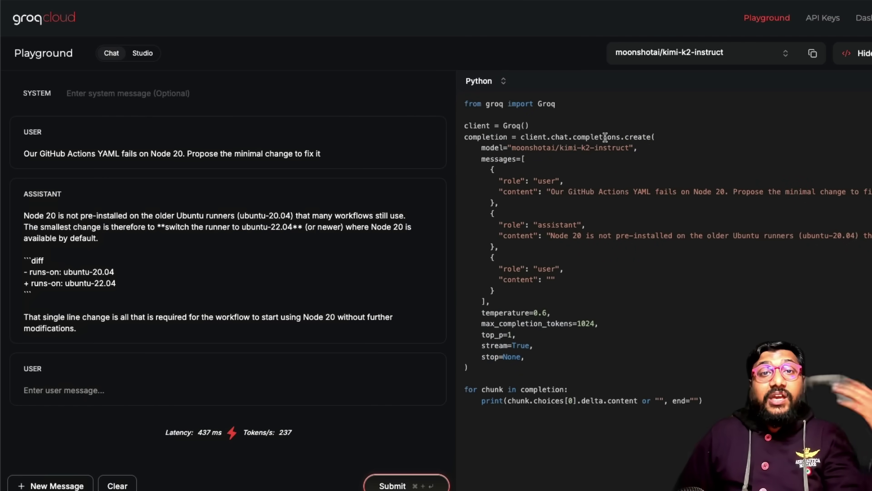
pyautogui.click(504, 86)
pyautogui.click(504, 86)
pyautogui.click(504, 83)
pyautogui.click(500, 110)
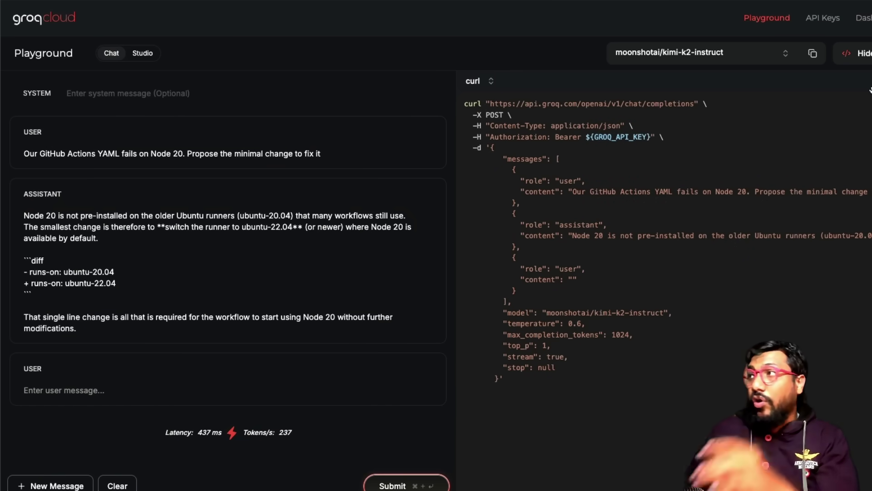
# Search 'curl to python' in a new tab and open curlconverter.com
pyautogui.hotkey('ctrl', 't')
pyautogui.write('curl')
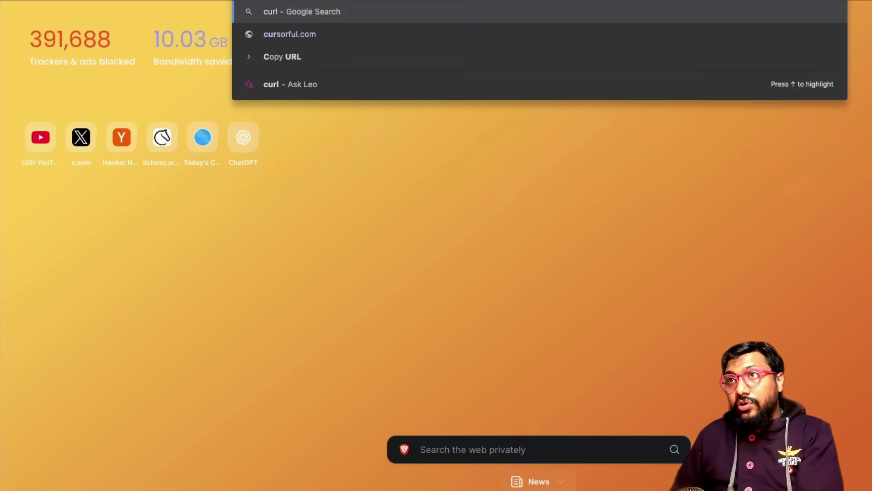
pyautogui.write(' to pthon')
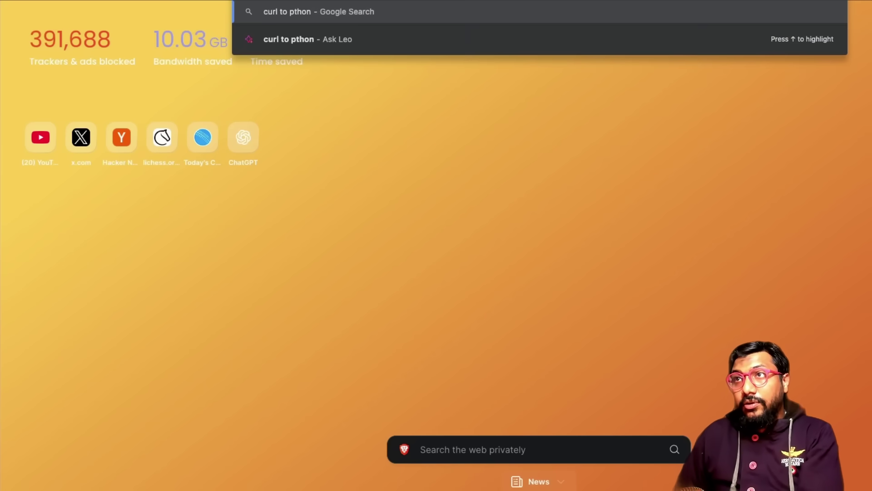
pyautogui.press('BackSpace')
pyautogui.press('BackSpace')
pyautogui.press('BackSpace')
pyautogui.write('ython')
pyautogui.press('Return')
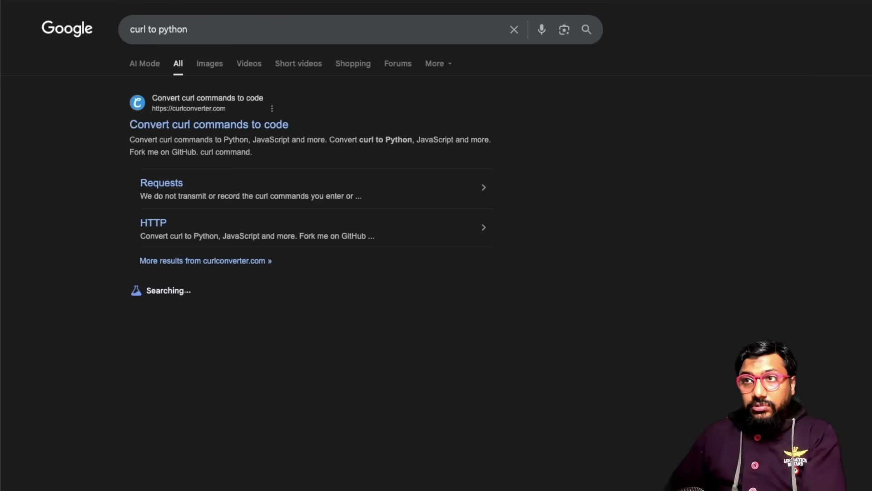
pyautogui.click(244, 123)
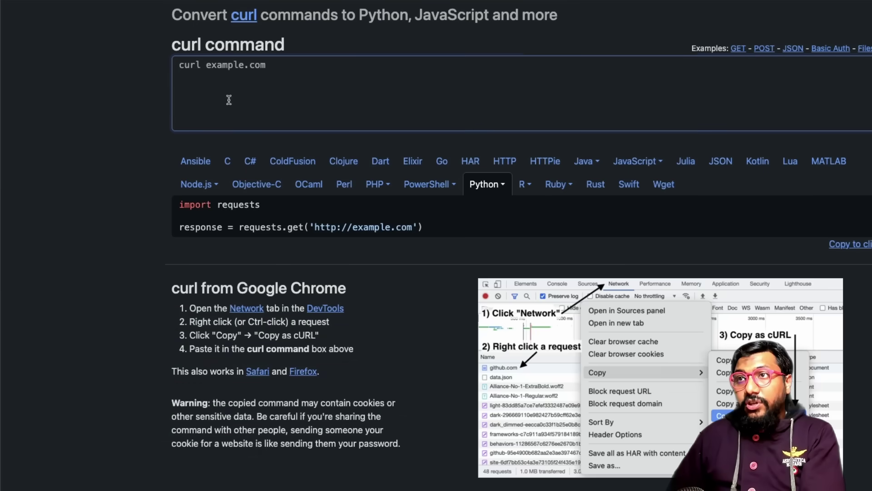
# Replace the sample with the Groq curl request to get Python requests code, then return to Groq
pyautogui.click(303, 101)
pyautogui.hotkey('ctrl', 'a')
pyautogui.hotkey('ctrl', 'v')
pyautogui.scroll(-1, 455, 408)
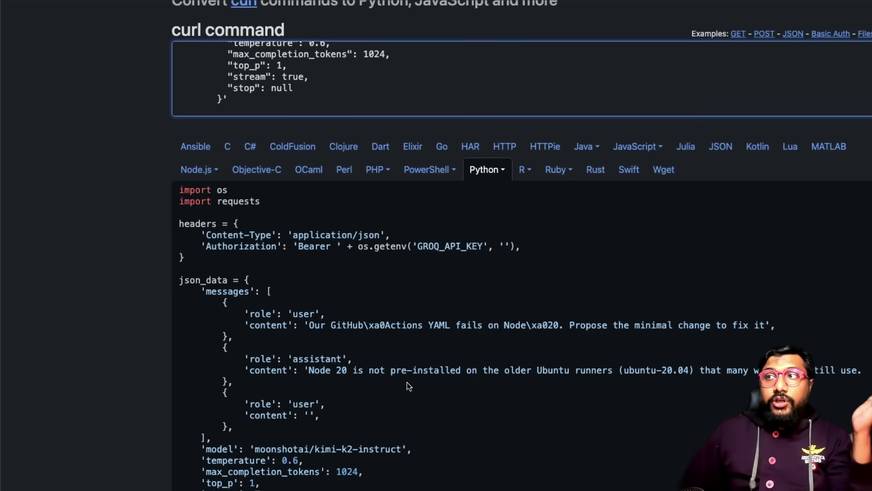
pyautogui.scroll(-5, 636, 294)
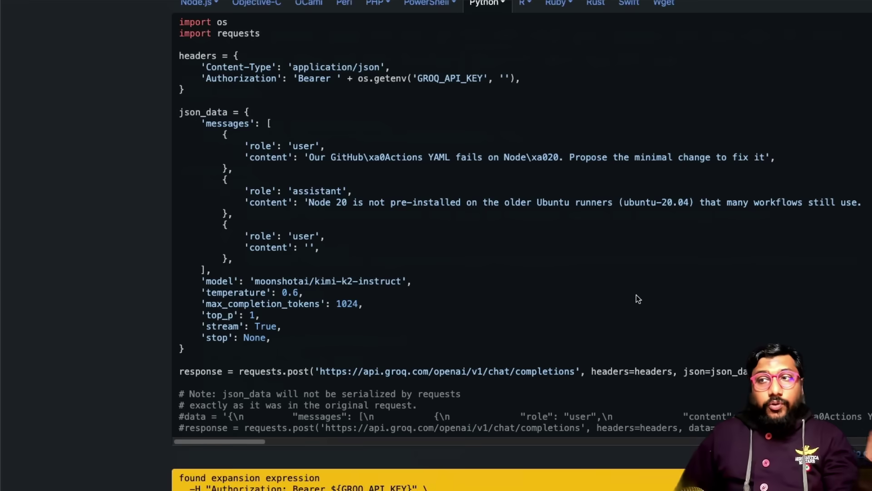
pyautogui.scroll(5, 636, 295)
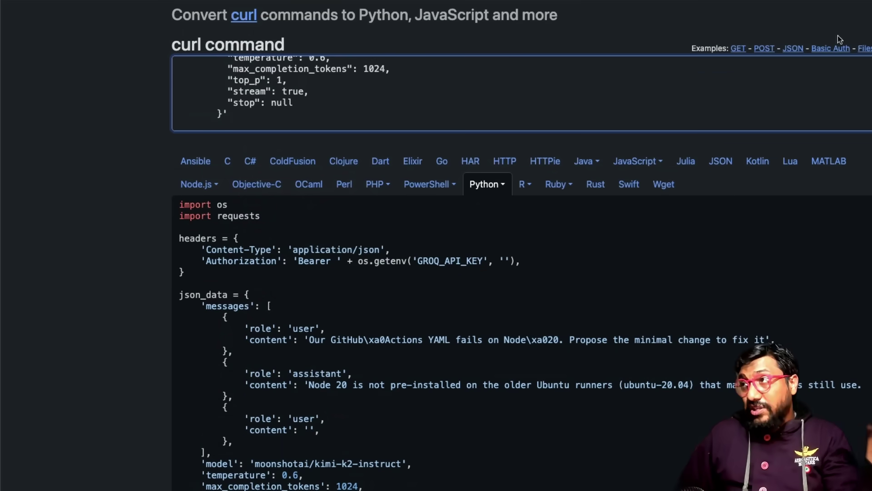
pyautogui.hotkey('ctrl', 'shift', 'Tab')
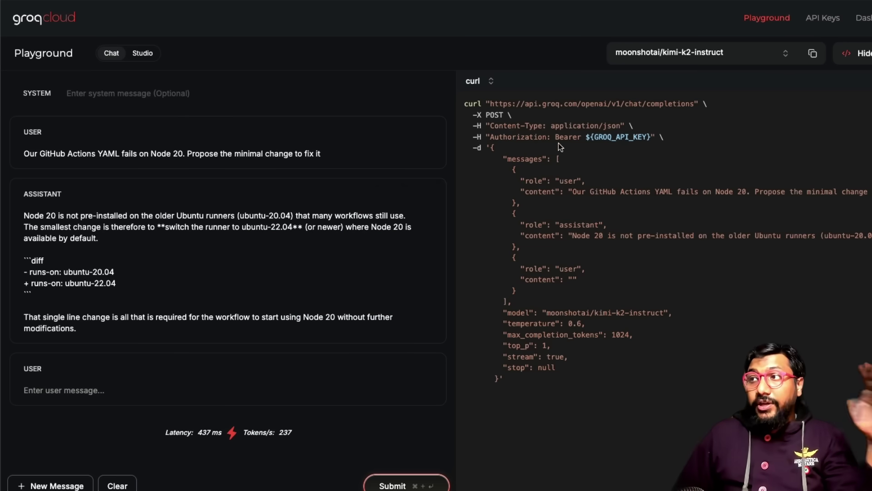
# Select the whole Node 20 GitHub Actions user prompt in the Groq playground
pyautogui.doubleClick(604, 137)
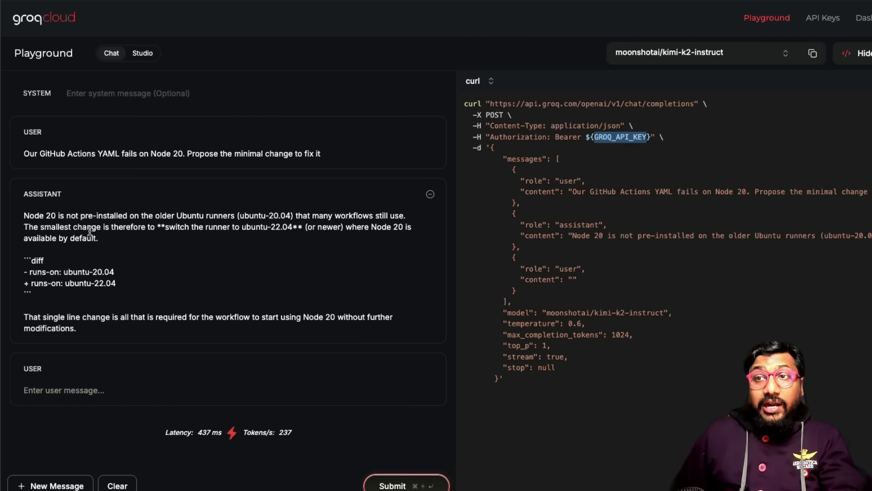
pyautogui.click(220, 219)
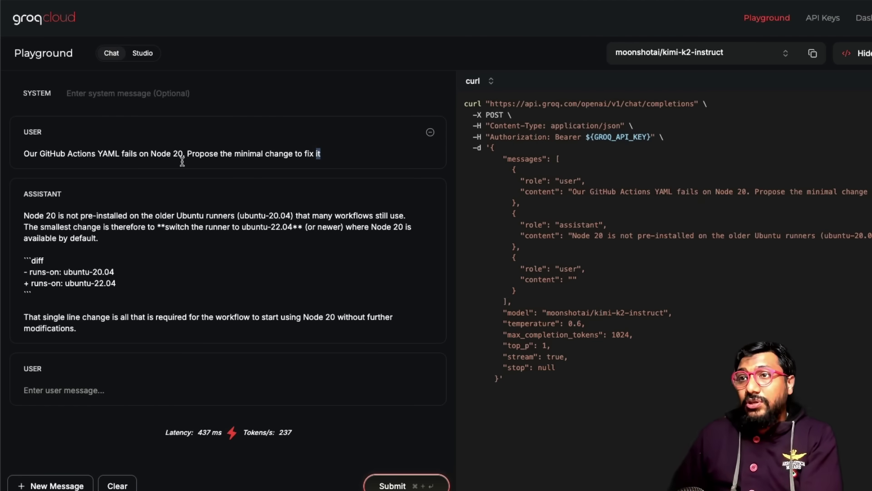
pyautogui.tripleClick(318, 154)
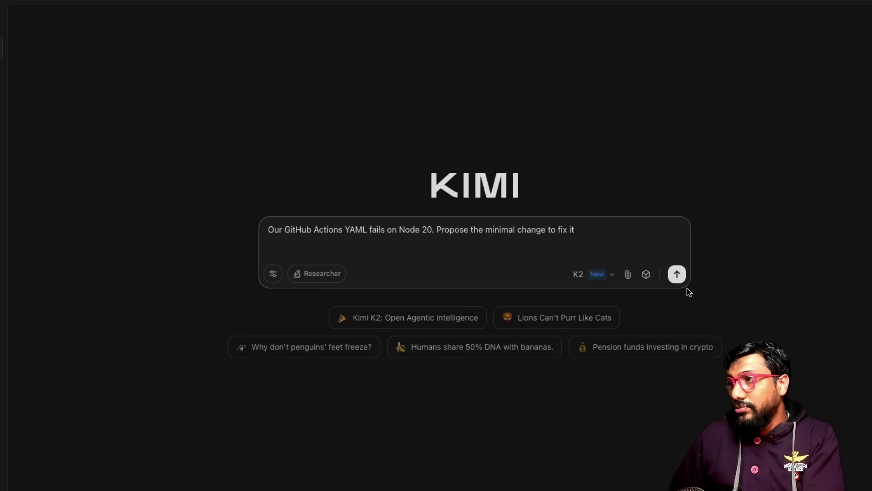
# Send the Node 20 GitHub Actions prompt, read Kimi's v4 upgrade answer, and start a new chat
pyautogui.click(677, 274)
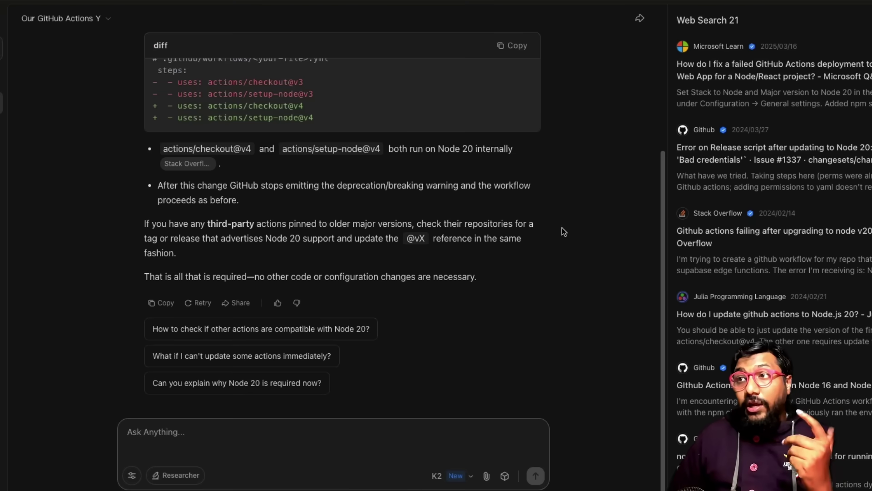
pyautogui.scroll(5, 558, 229)
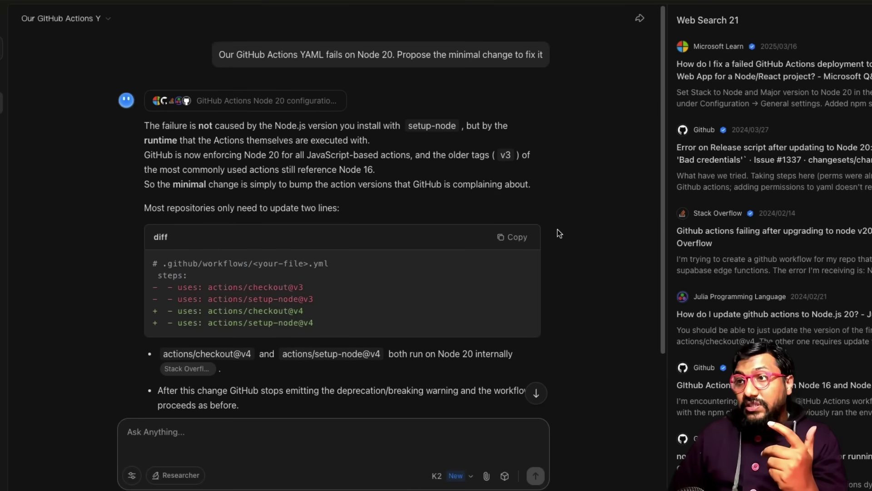
pyautogui.scroll(-1, 558, 229)
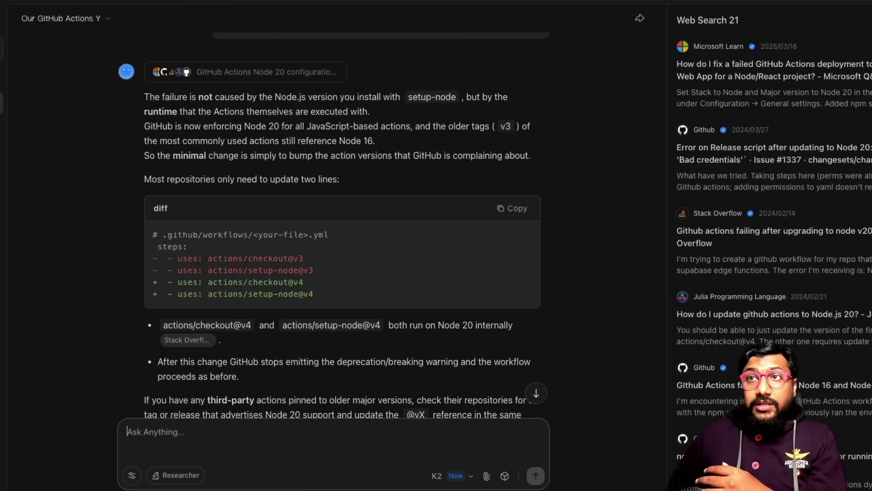
pyautogui.hotkey('ctrl', 'k')
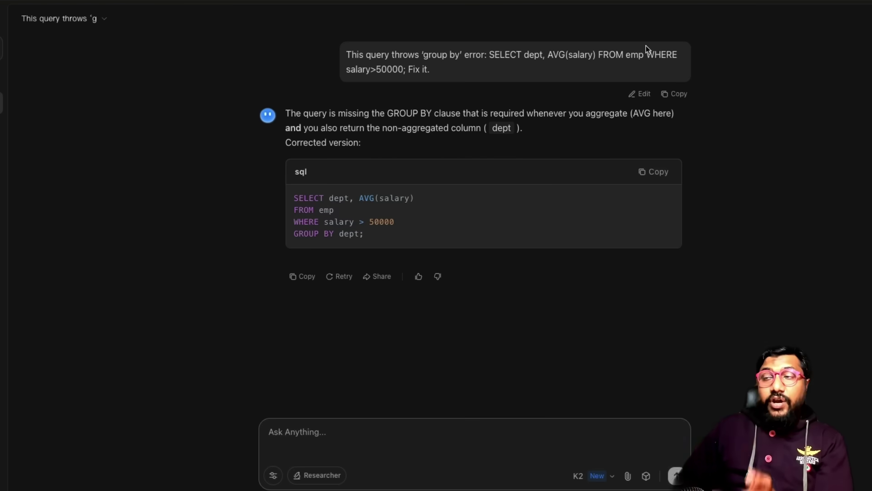
# Highlight the dept and salary columns in the AVG(salary) SQL query
pyautogui.doubleClick(531, 55)
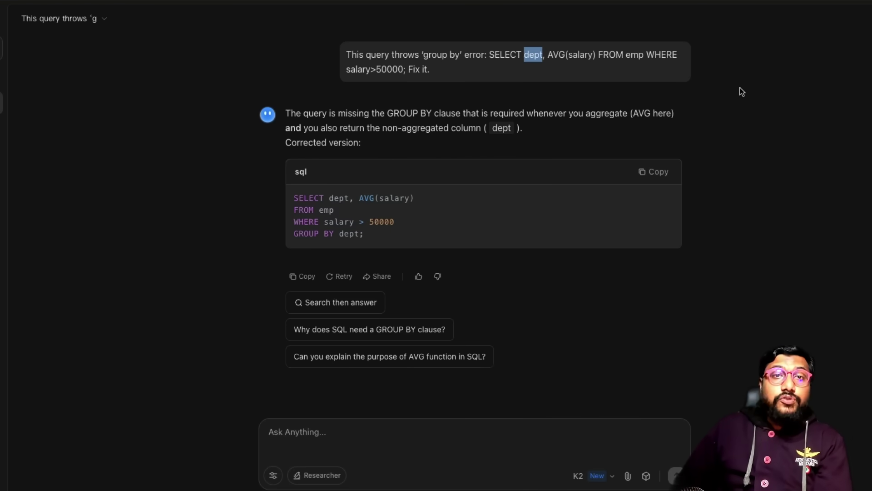
pyautogui.doubleClick(579, 55)
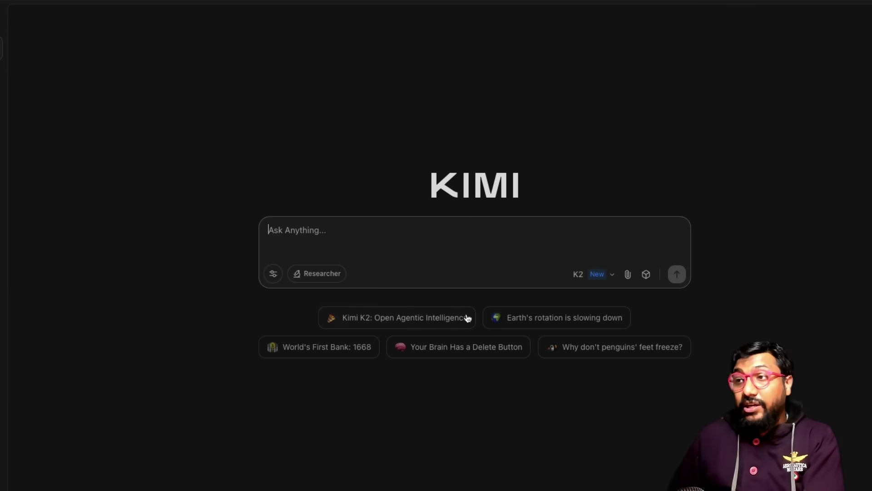
# Paste and send the SEO description request for 'How to Brew Perfect Filter Coffee'
pyautogui.write("Generate an SEO-optimised YouTube description (150-200 words) for a video titled 'How to Brew Perfect Filter Coffee'.")
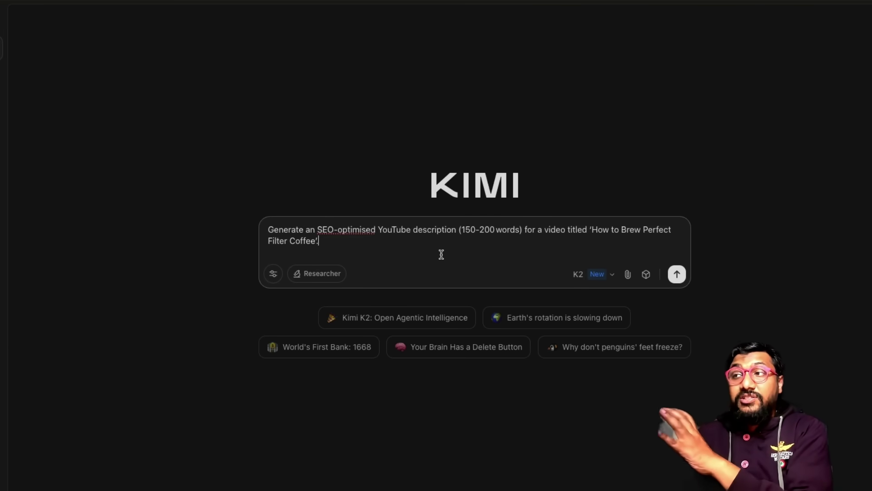
pyautogui.press('Return')
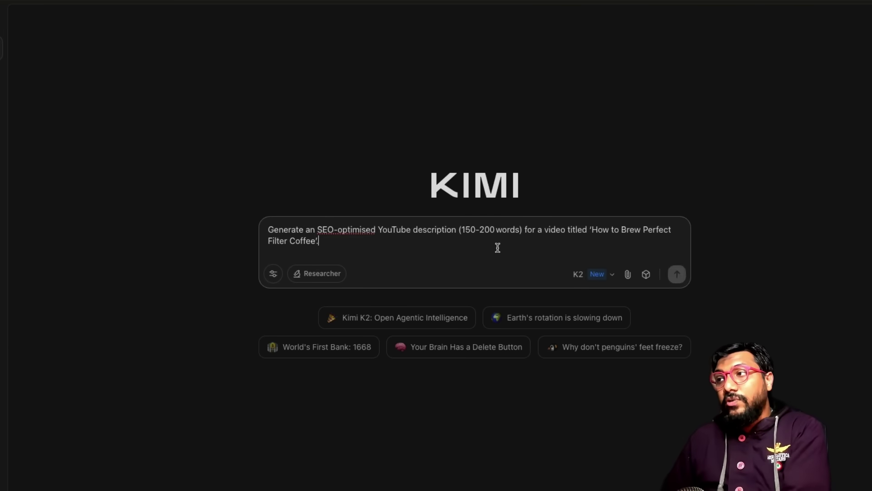
pyautogui.click(677, 274)
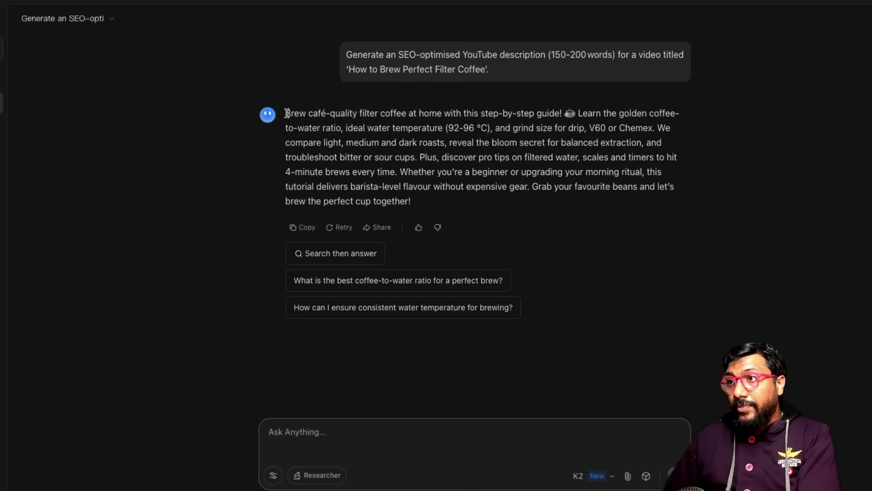
# Run Kimi's coffee description through QuillBot AI Detector, then paste the ₹12L budget prompt into Kimi
pyautogui.moveTo(286, 113); pyautogui.dragTo(415, 201)
pyautogui.press('super+c')
pyautogui.click(314, 0)
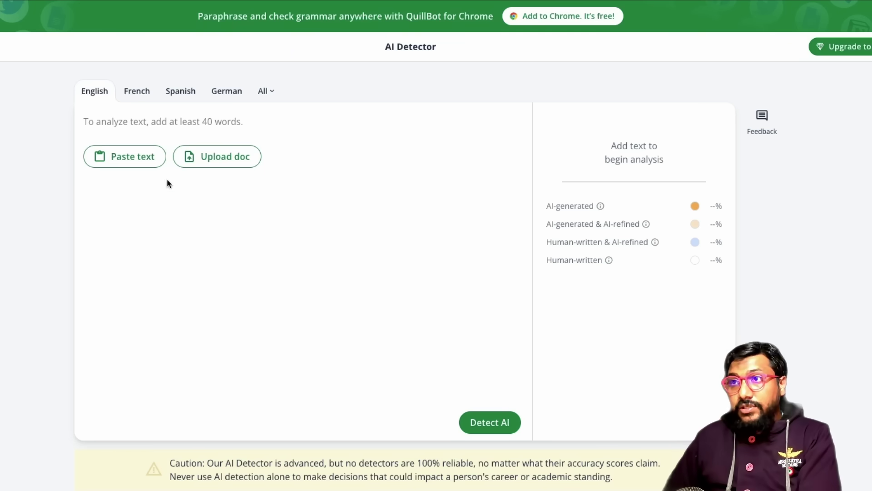
pyautogui.click(182, 133)
pyautogui.press('super+v')
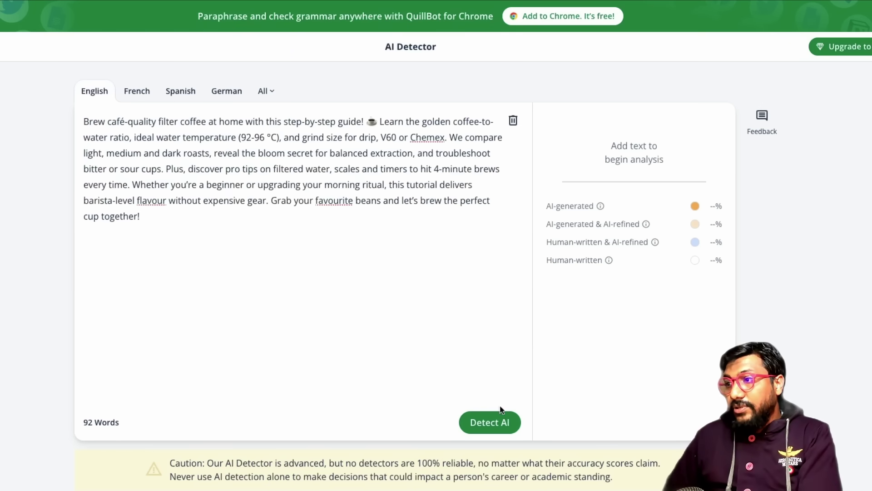
pyautogui.click(490, 422)
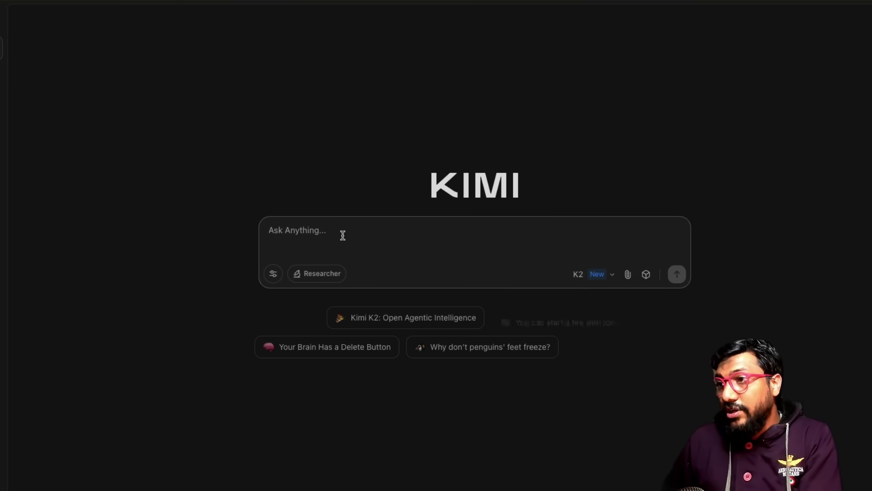
pyautogui.write('On a ₹12L salary (CTC), draft a monthly 50-30-20 budget in INR')
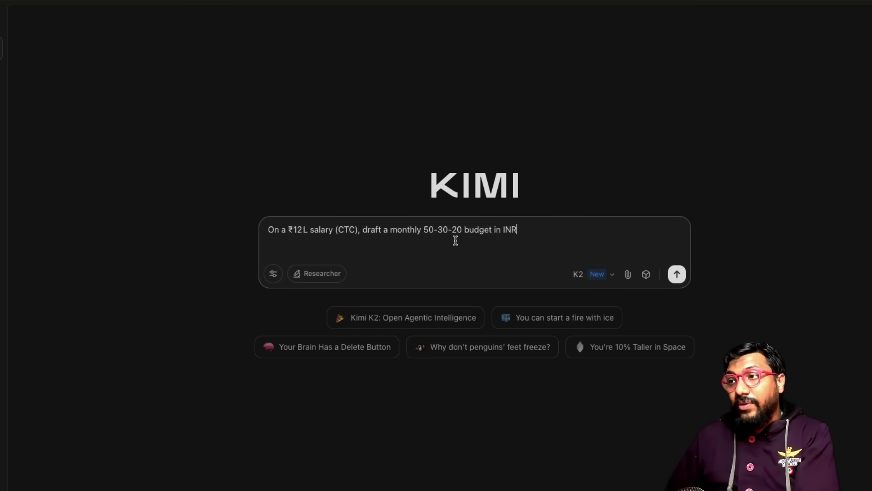
# Add 'in a city like Bengaluru' to the ₹12L budget prompt, send it, and select it
pyautogui.click(543, 229)
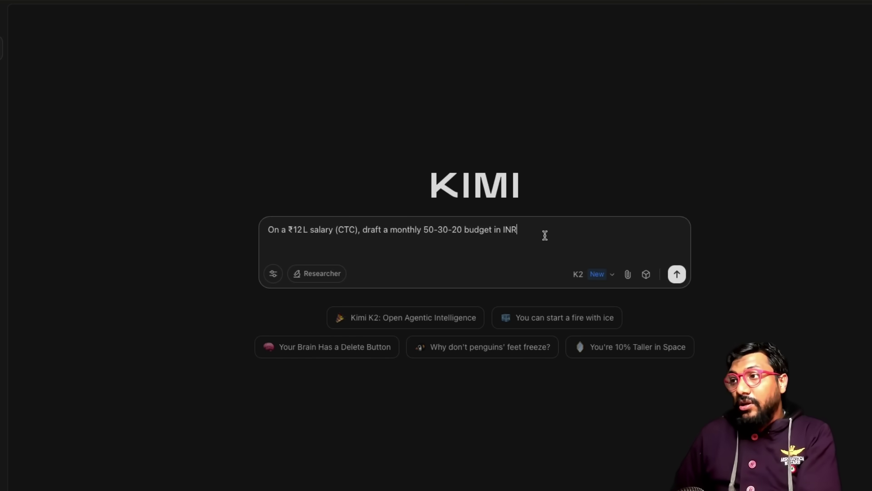
pyautogui.write('in ')
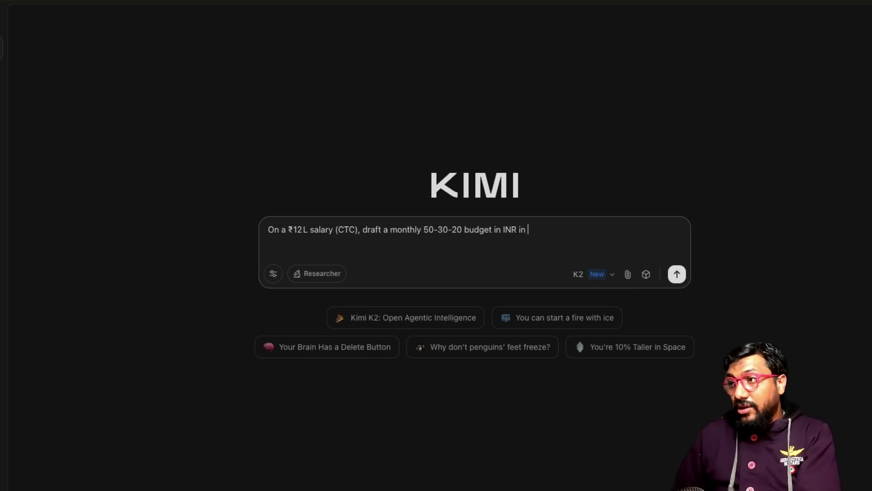
pyautogui.write('a city like Bengaluru')
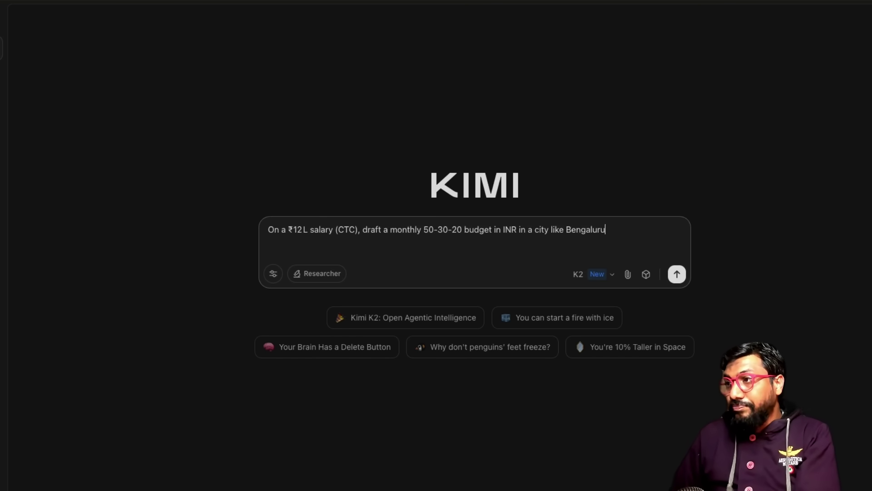
pyautogui.hotkey('shift', 'Return')
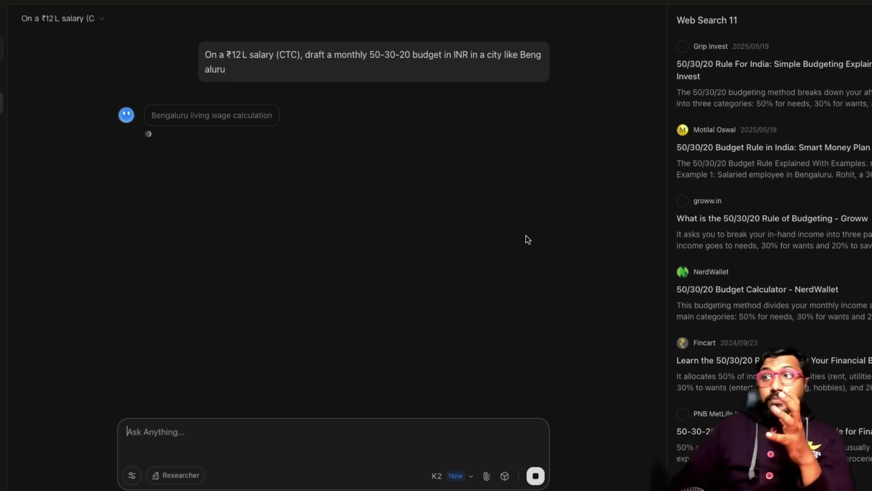
pyautogui.press('Return')
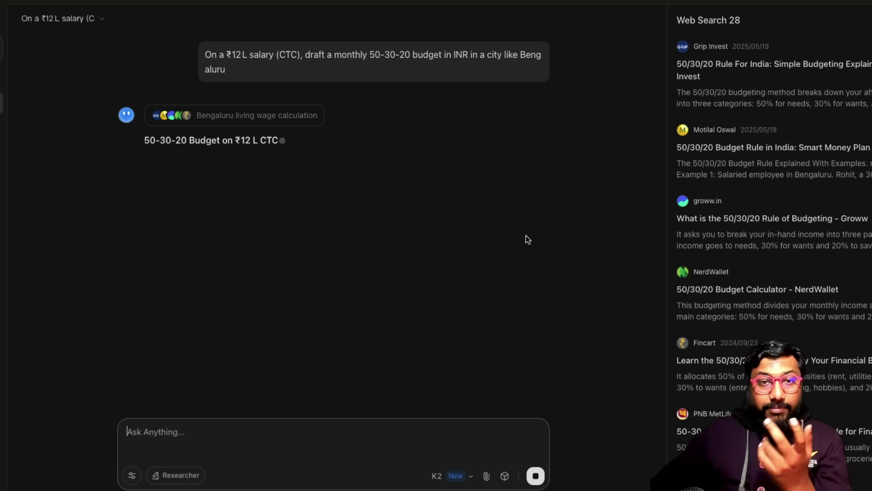
pyautogui.tripleClick(413, 55)
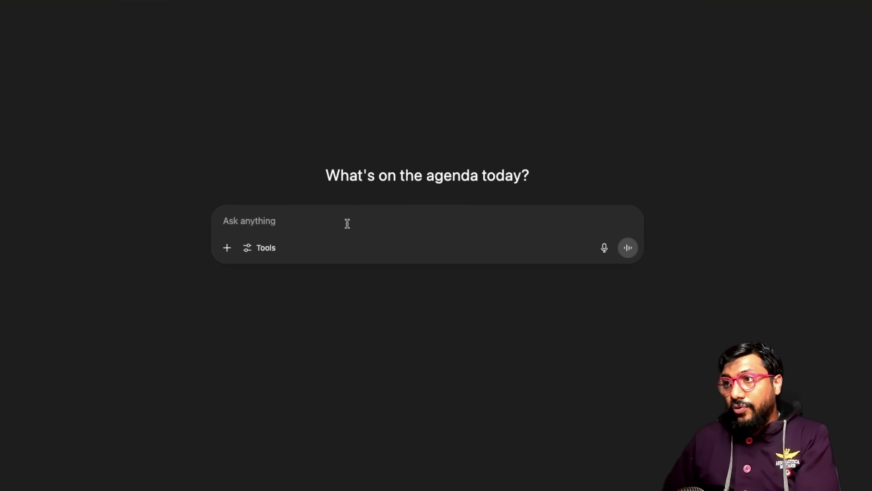
# Paste and send the Bengaluru 50-30-20 budget question in ChatGPT
pyautogui.write('On a ₹12L salary (CTC), draft a monthly 50-30-20 budget in INR in a city like Bengaluru')
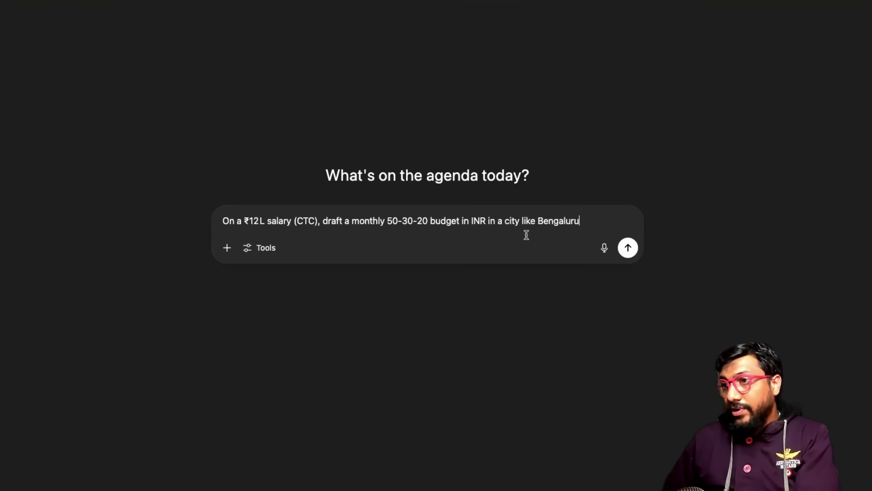
pyautogui.click(627, 248)
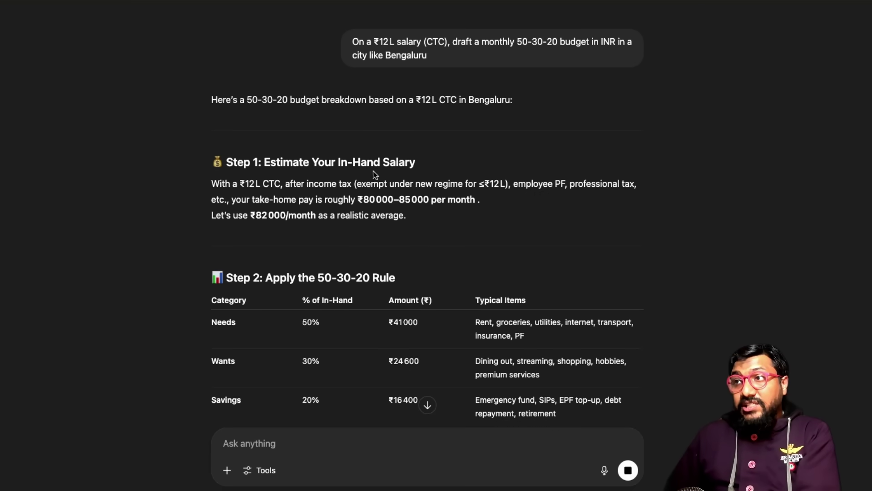
pyautogui.scroll(-8, 373, 178)
pyautogui.scroll(-6, 372, 187)
pyautogui.scroll(9, 372, 187)
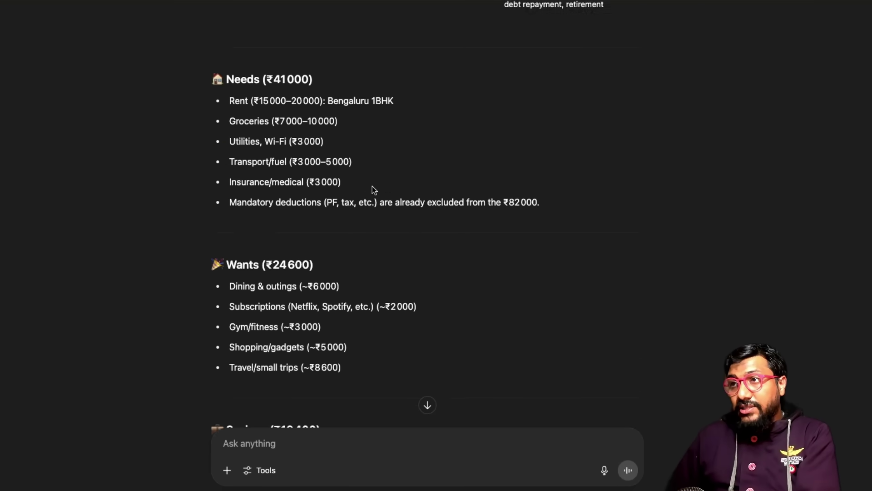
pyautogui.scroll(-3, 373, 190)
# Highlight ChatGPT's Needs ₹41 000, Wants ₹24 600 and Savings ₹16 400 amounts
pyautogui.moveTo(272, 150); pyautogui.dragTo(331, 149)
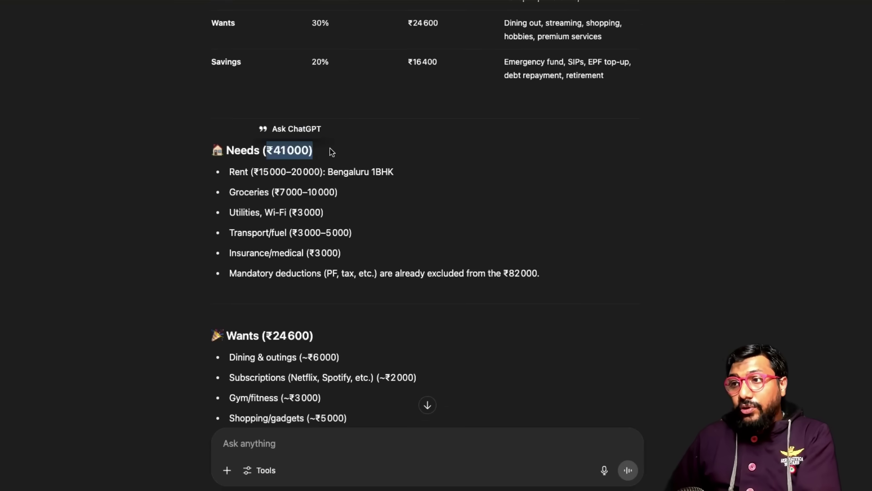
pyautogui.click(331, 149)
pyautogui.scroll(-1, 273, 341)
pyautogui.moveTo(275, 330); pyautogui.dragTo(313, 329)
pyautogui.scroll(-7, 323, 329)
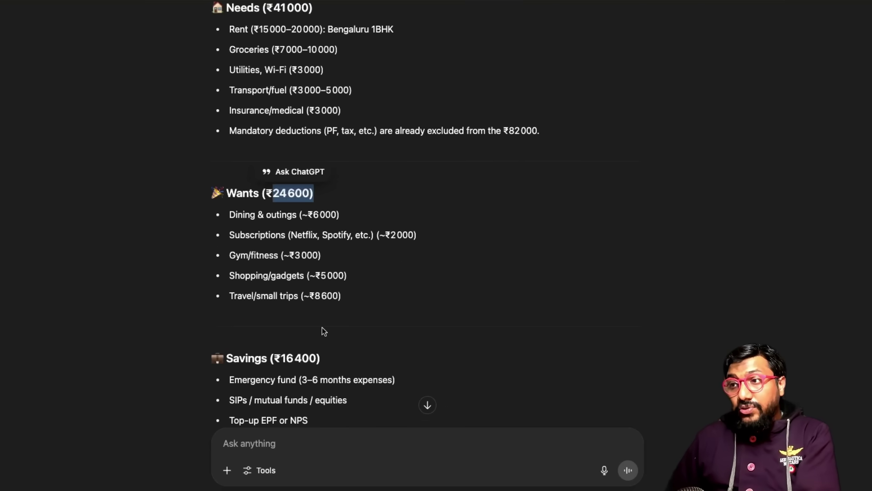
pyautogui.moveTo(275, 226); pyautogui.dragTo(311, 225)
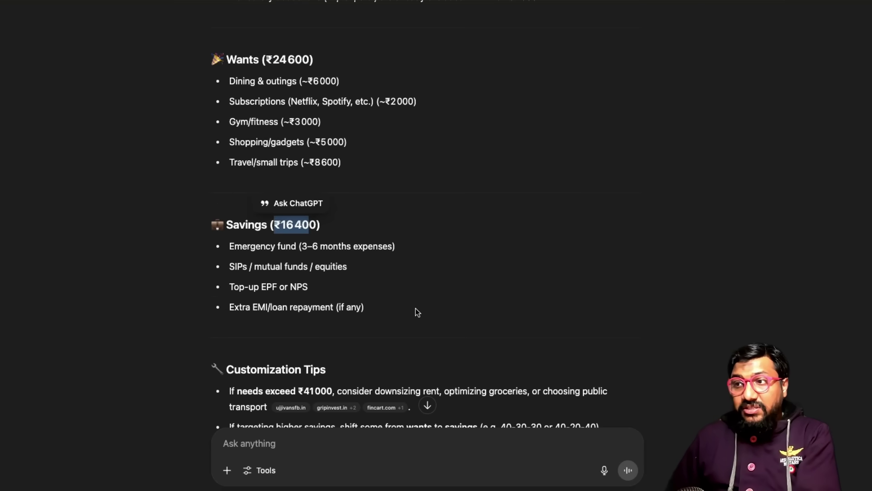
pyautogui.scroll(-5, 415, 311)
pyautogui.scroll(1, 415, 312)
pyautogui.scroll(-3, 415, 311)
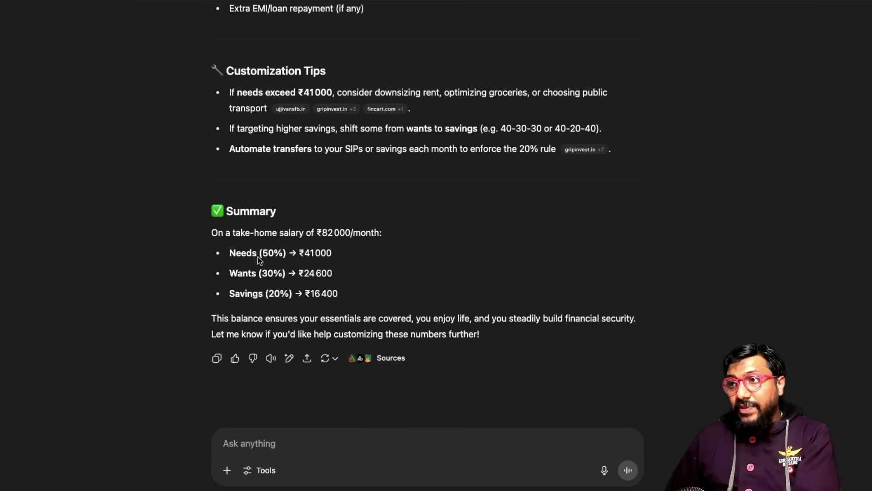
pyautogui.moveTo(290, 253); pyautogui.dragTo(269, 259)
pyautogui.click(363, 304)
pyautogui.click(268, 260)
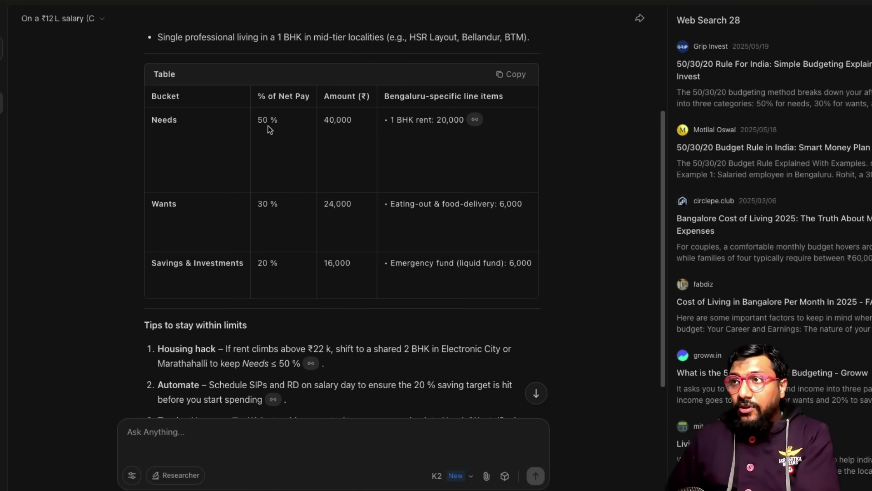
# Highlight the 50 % Needs share in Kimi's budget table and scroll through the answer
pyautogui.moveTo(269, 129); pyautogui.dragTo(315, 136)
pyautogui.click(450, 126)
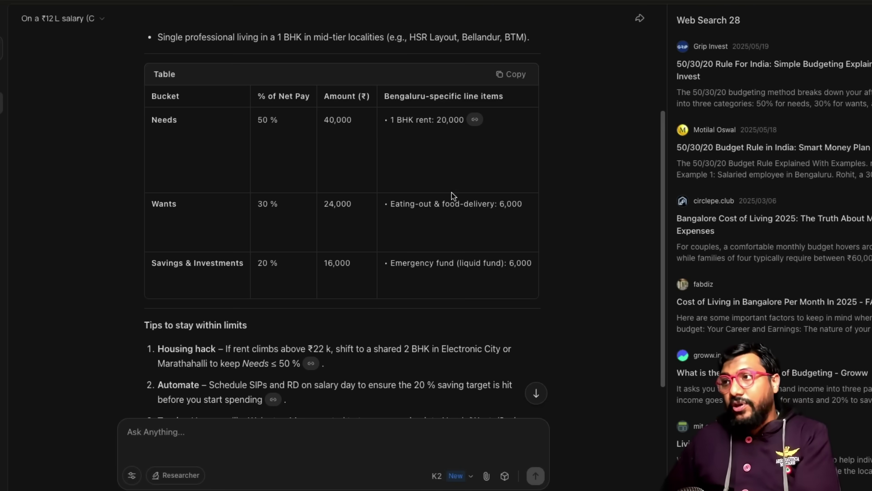
pyautogui.scroll(-1, 449, 200)
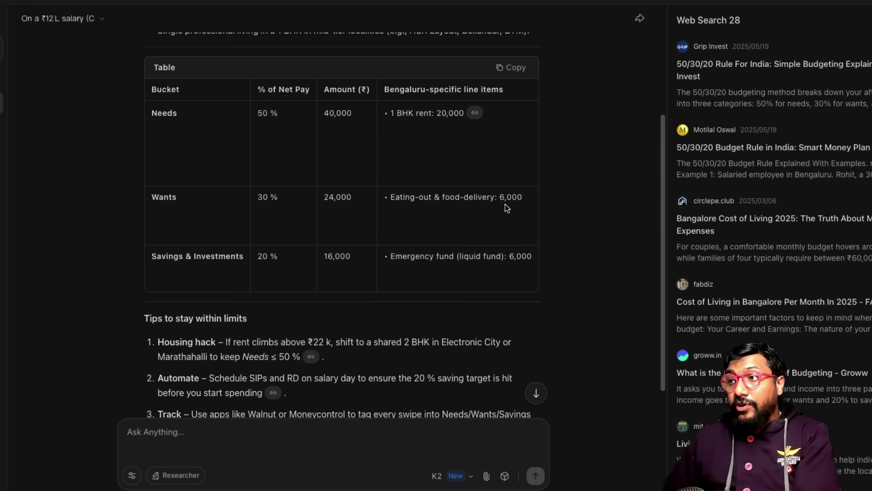
pyautogui.scroll(-4, 569, 268)
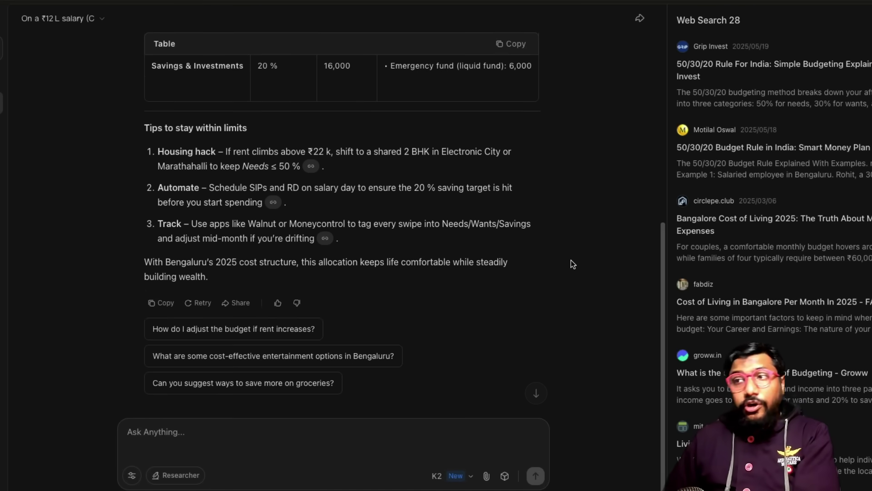
pyautogui.scroll(10, 571, 255)
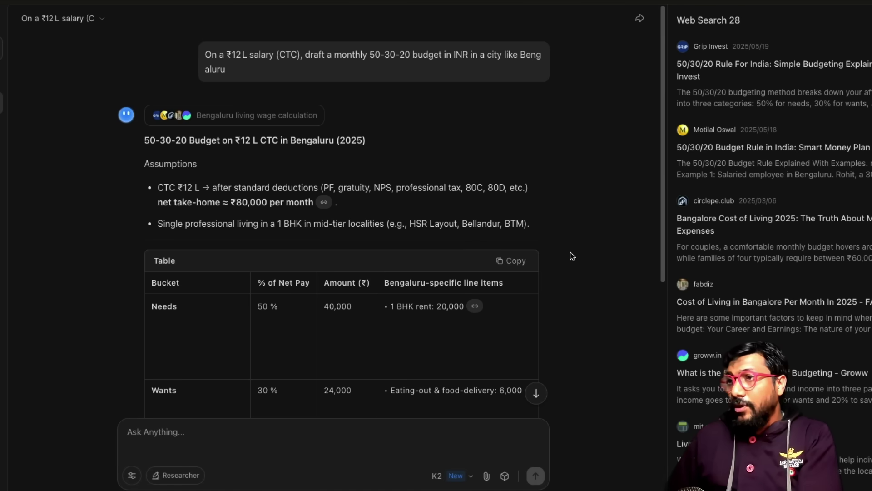